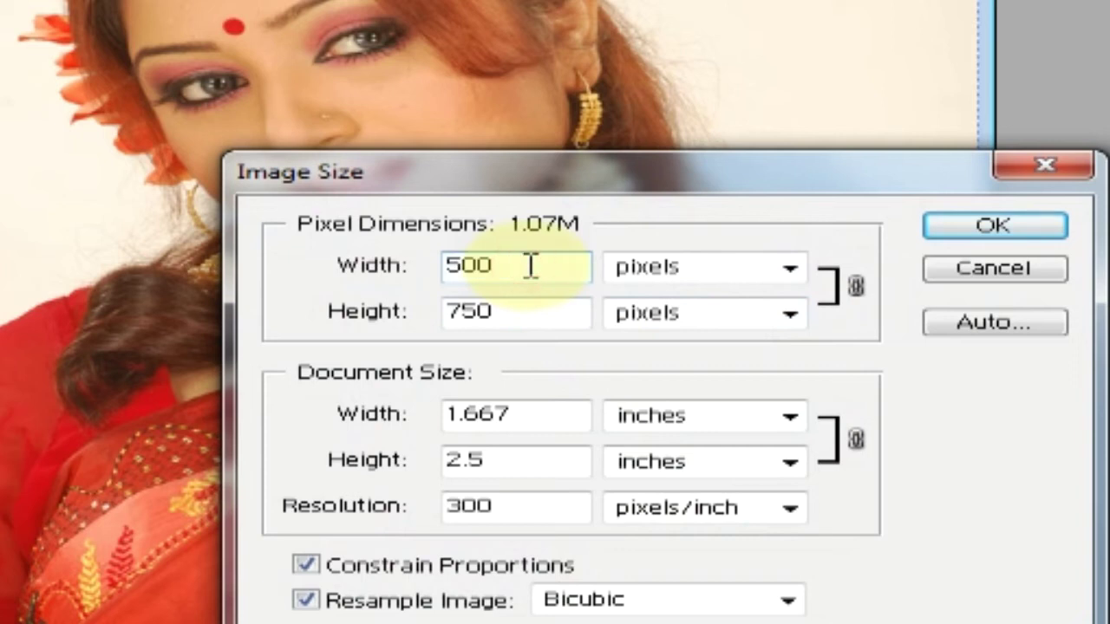
Close the image size settings and examine the lips and surrounding skin in the original photo up close for pixelation
left_click(939, 224)
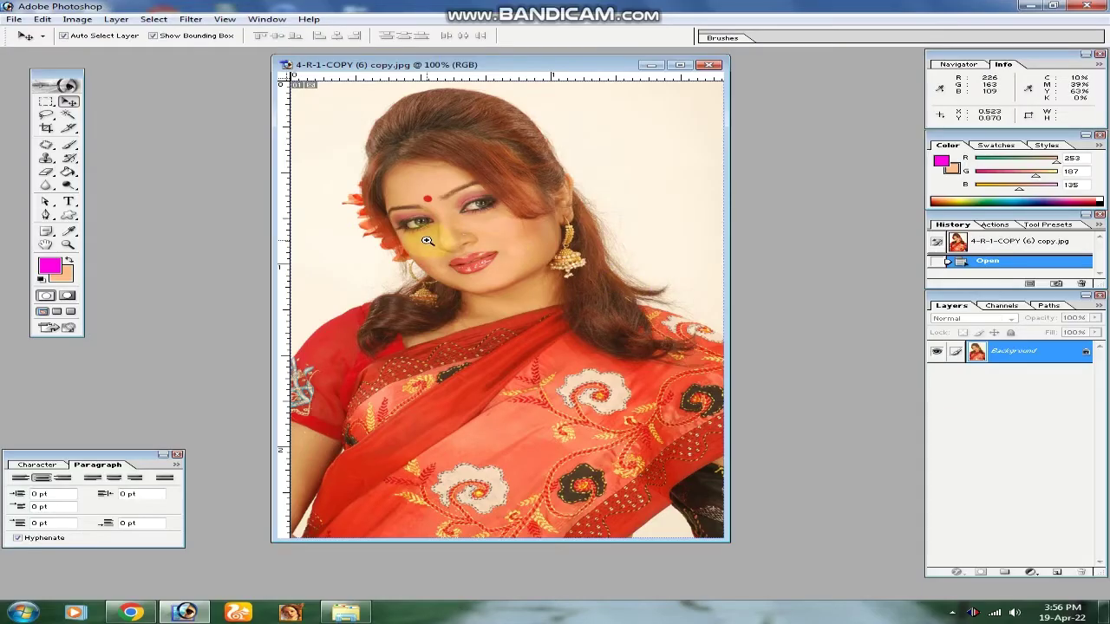
key("ctrl+plus")
right_click(472, 287)
left_click(517, 321)
left_click_drag(431, 265, 594, 320)
left_click_drag(428, 227, 680, 337)
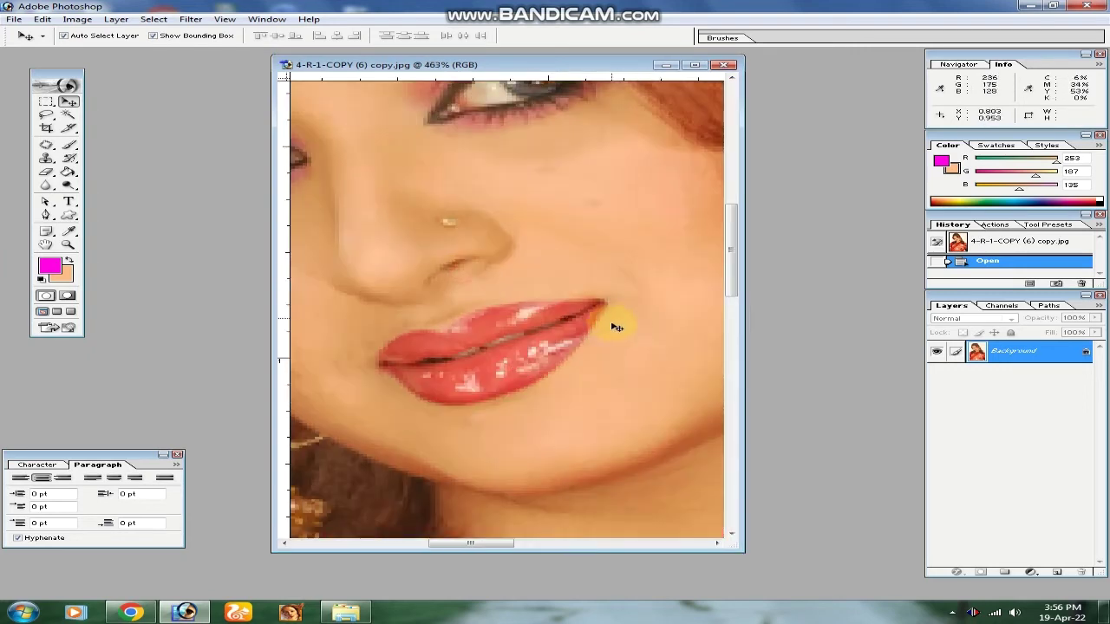
left_click_drag(524, 322, 560, 225)
left_click_drag(387, 217, 612, 251)
left_click_drag(610, 372, 525, 258)
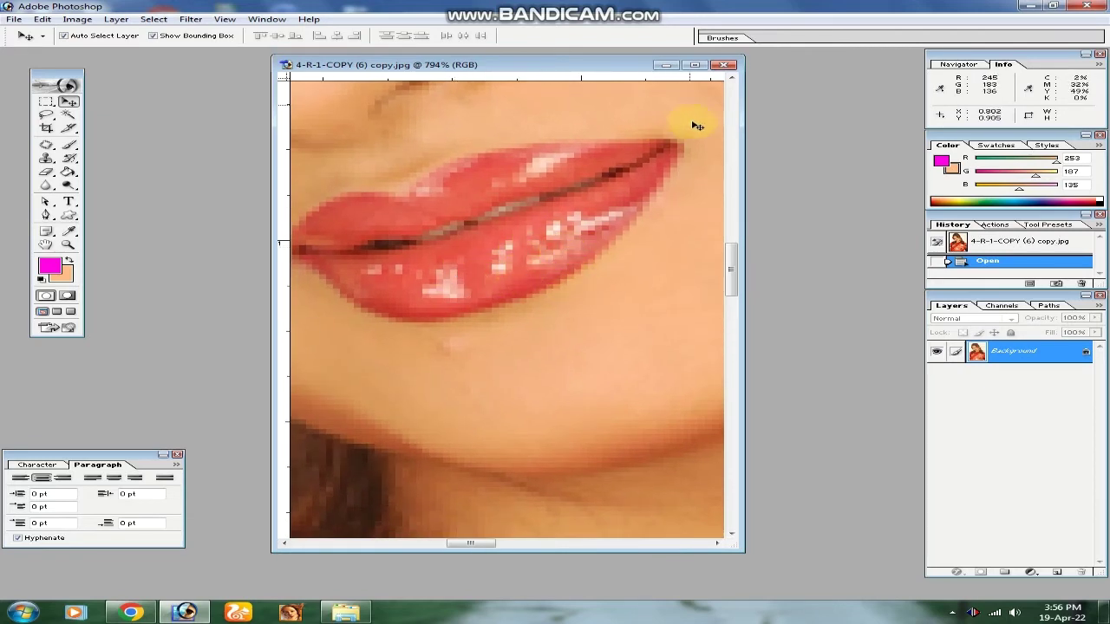
right_click(538, 235)
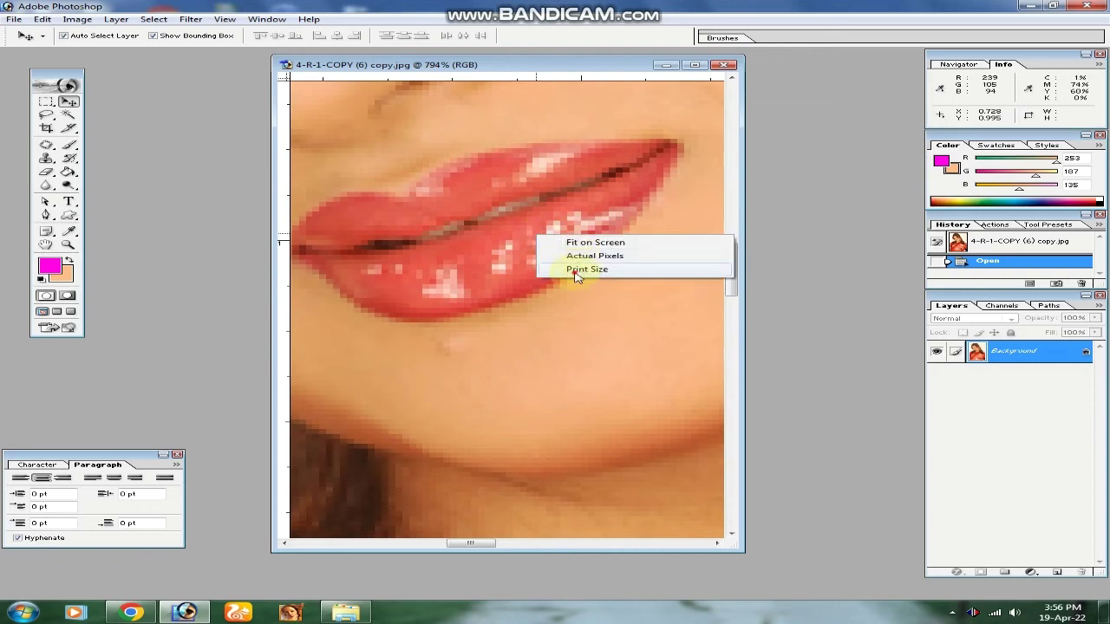
left_click(568, 273)
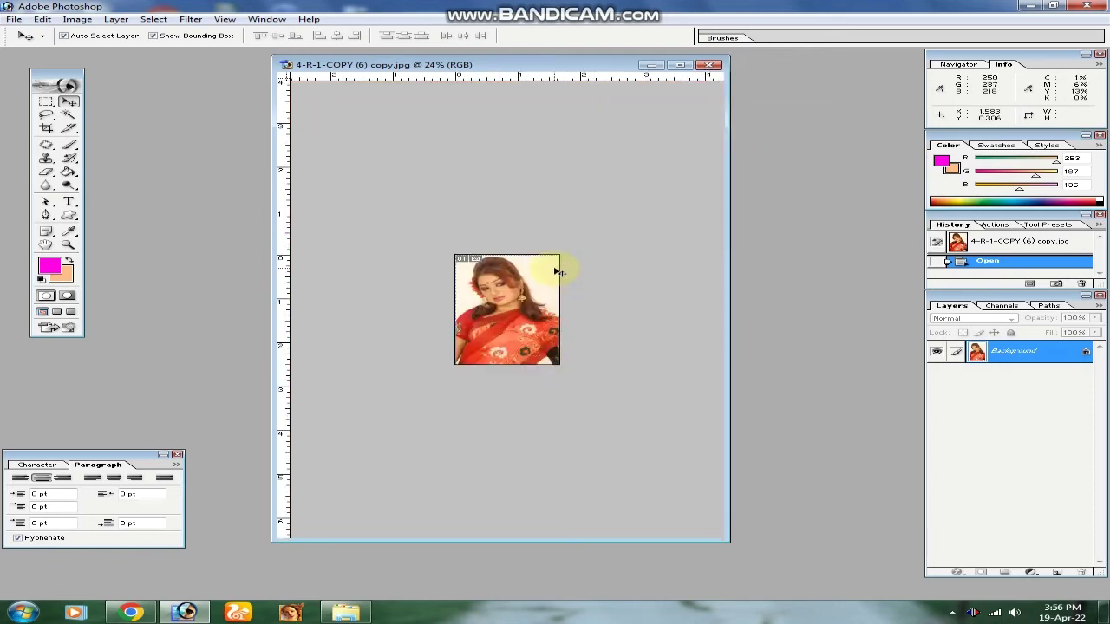
key("ctrl+plus")
key("ctrl+plus")
key("ctrl+plus")
key("ctrl+plus")
key("ctrl+plus")
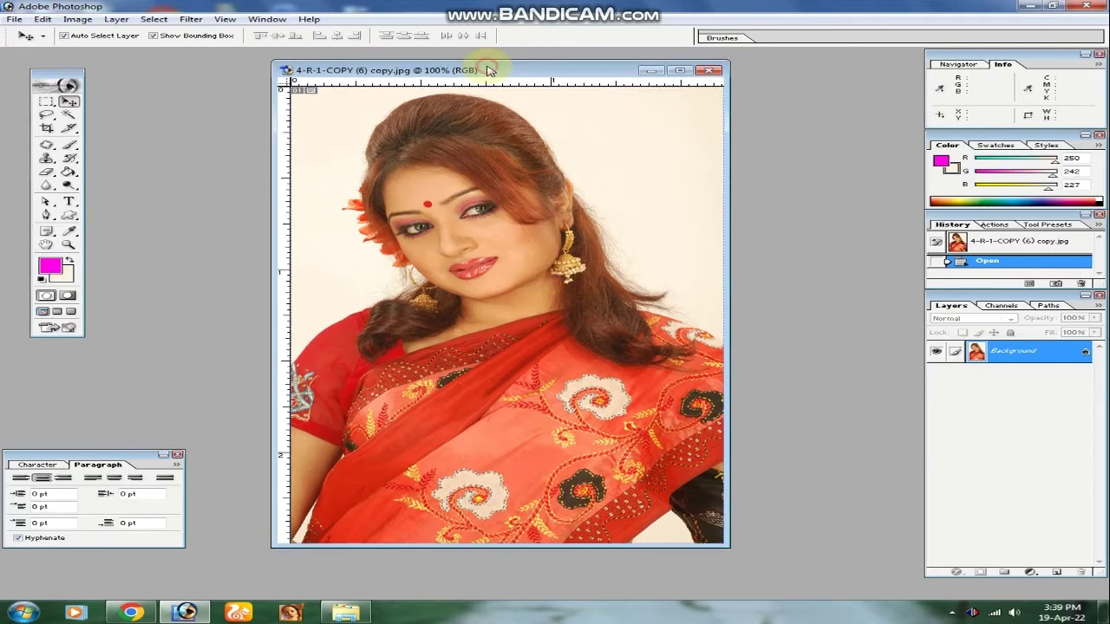
Resize the image to a width of 4000 pixels with proportions constrained
right_click(496, 69)
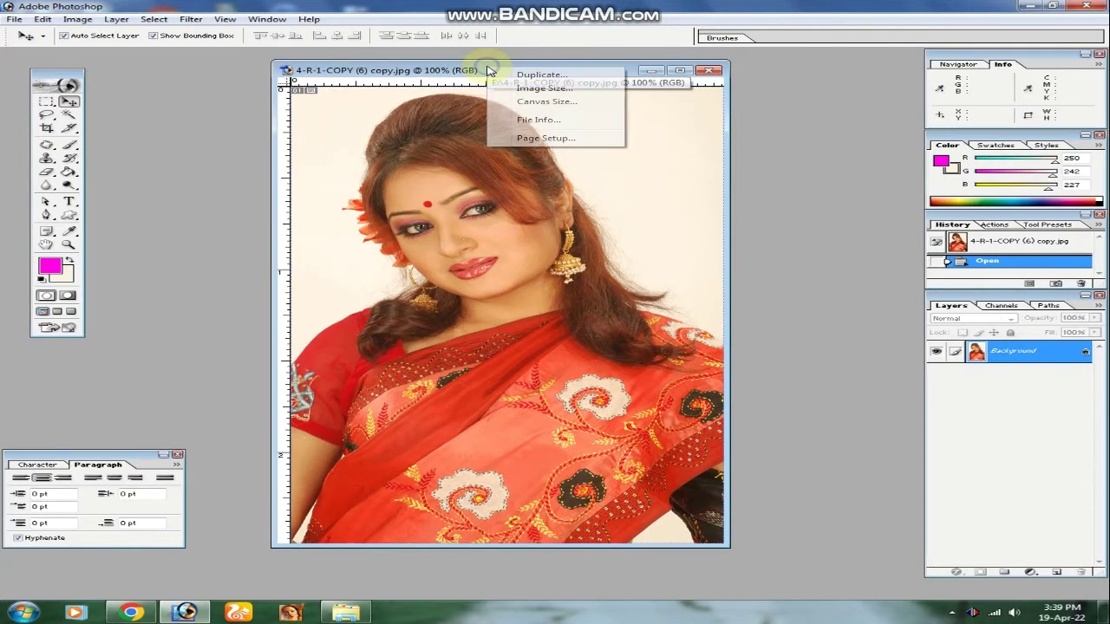
left_click(454, 73)
right_click(460, 69)
left_click(531, 89)
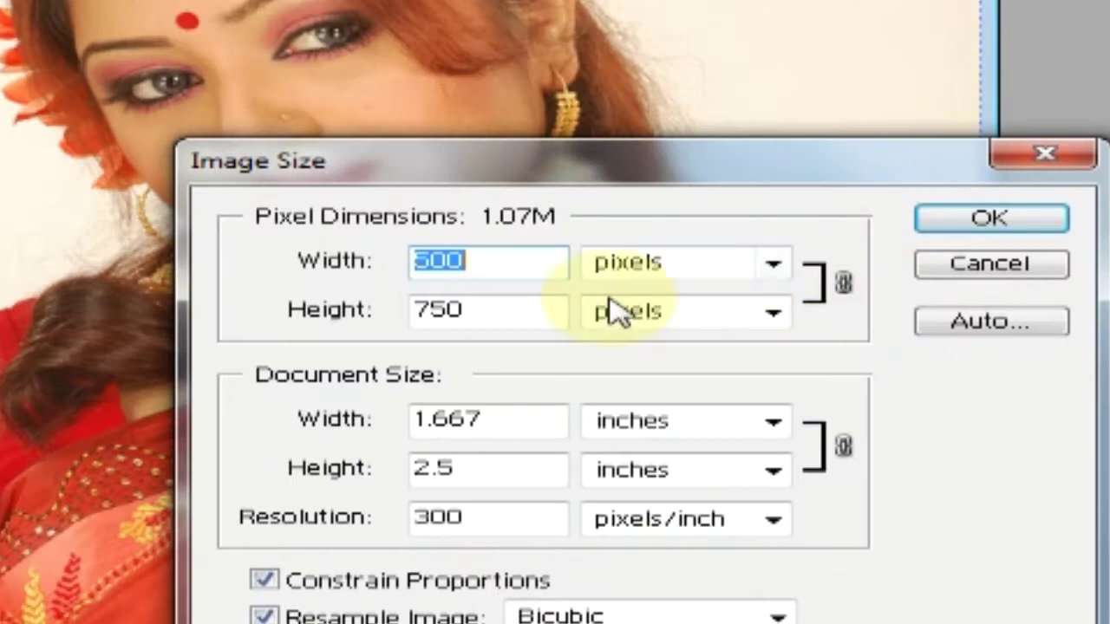
left_click(508, 265)
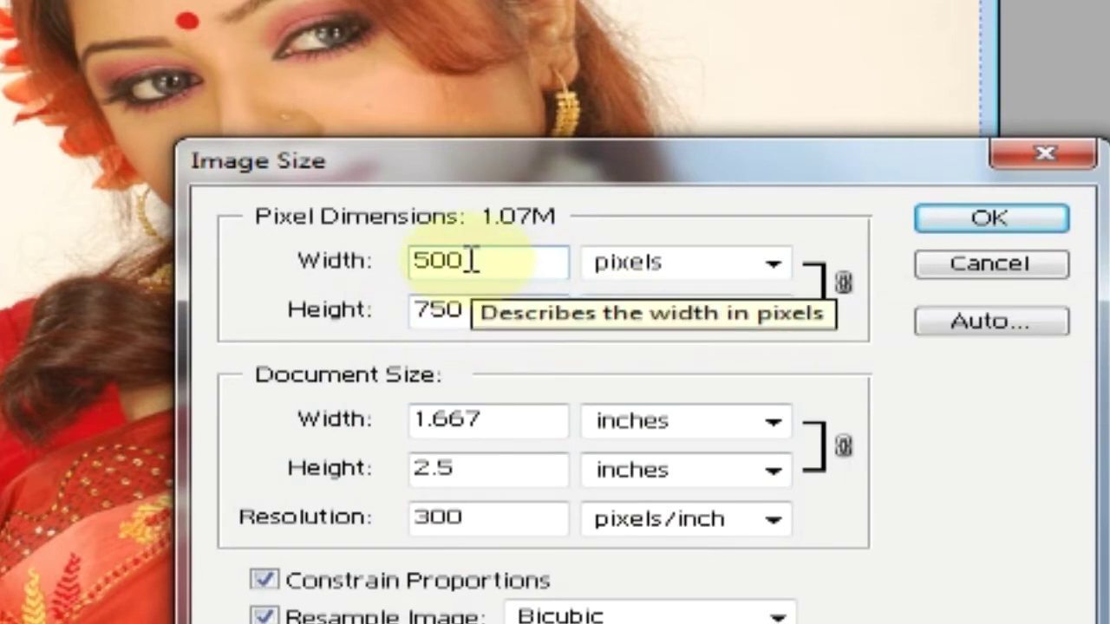
left_click_drag(470, 260, 294, 260)
type("4000")
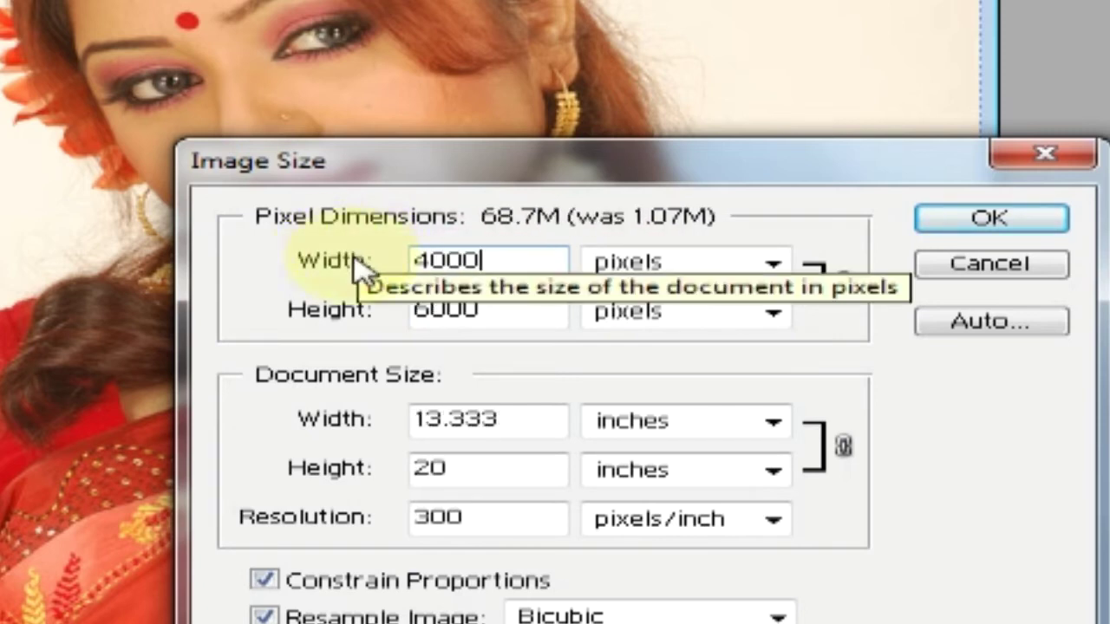
left_click(940, 224)
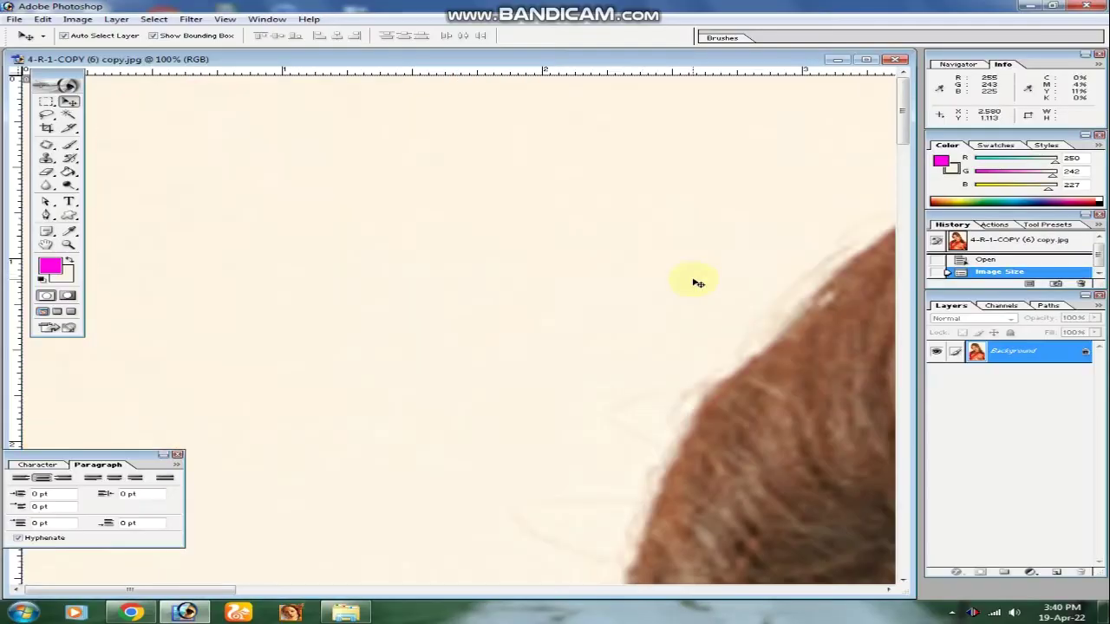
Examine the enlarged portrait's hair and face at close range, and view the whole picture
left_click_drag(775, 442, 365, 166)
left_click_drag(674, 548, 612, 285)
left_click_drag(770, 530, 659, 228)
left_click_drag(607, 307, 711, 250)
left_click_drag(569, 253, 578, 294)
left_click_drag(577, 294, 583, 257)
key("ctrl+minus")
key("ctrl+minus")
key("ctrl+minus")
key("ctrl+minus")
key("ctrl+minus")
key("ctrl+minus")
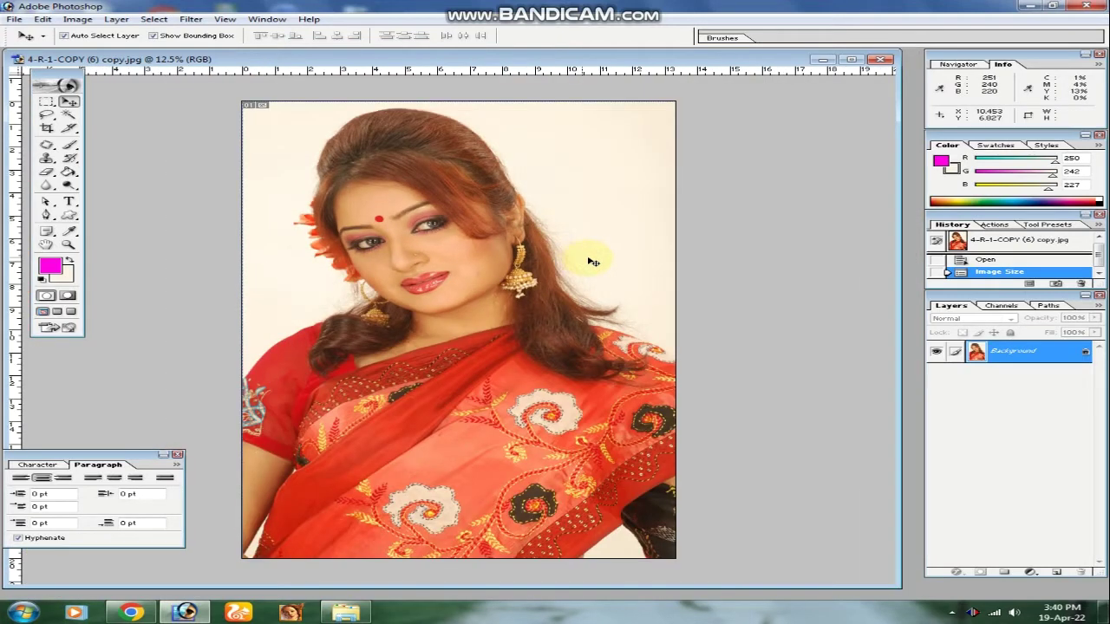
mouse_move(564, 60)
left_mouse_down()
mouse_move(588, 64)
mouse_move(584, 52)
mouse_move(583, 66)
left_mouse_up()
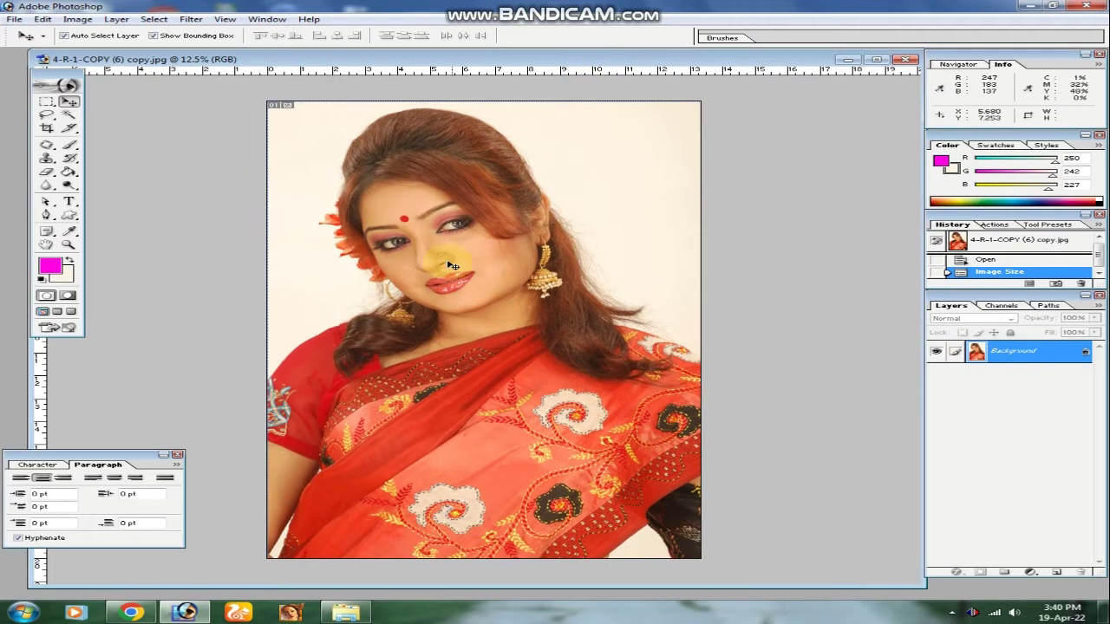
Duplicate the Background layer as Background copy in the same document
right_click(1003, 356)
left_click(987, 391)
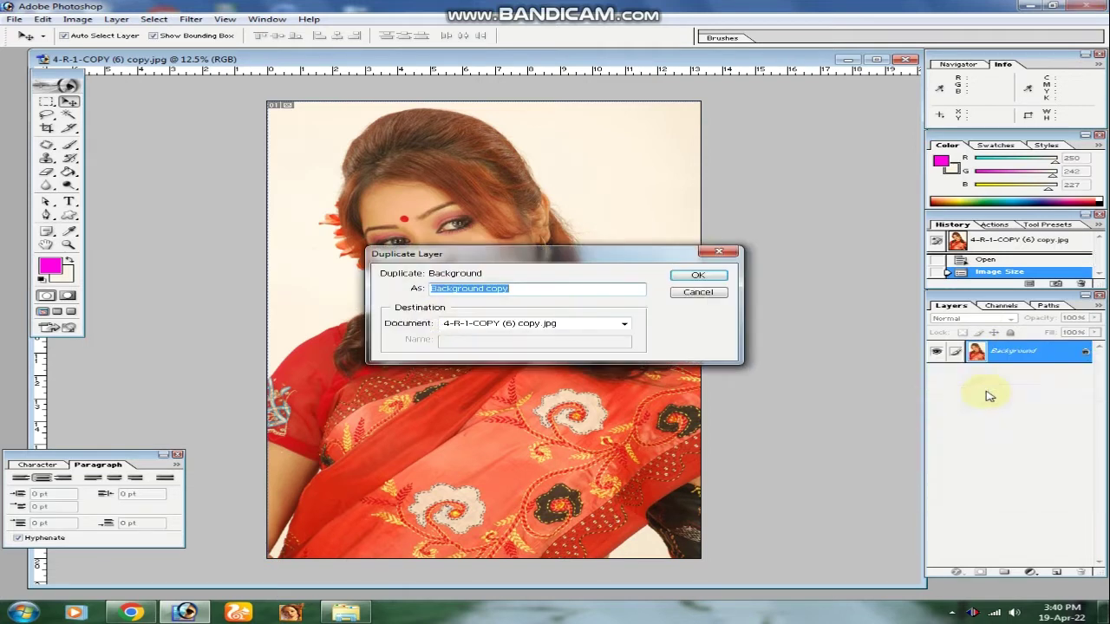
left_click(700, 276)
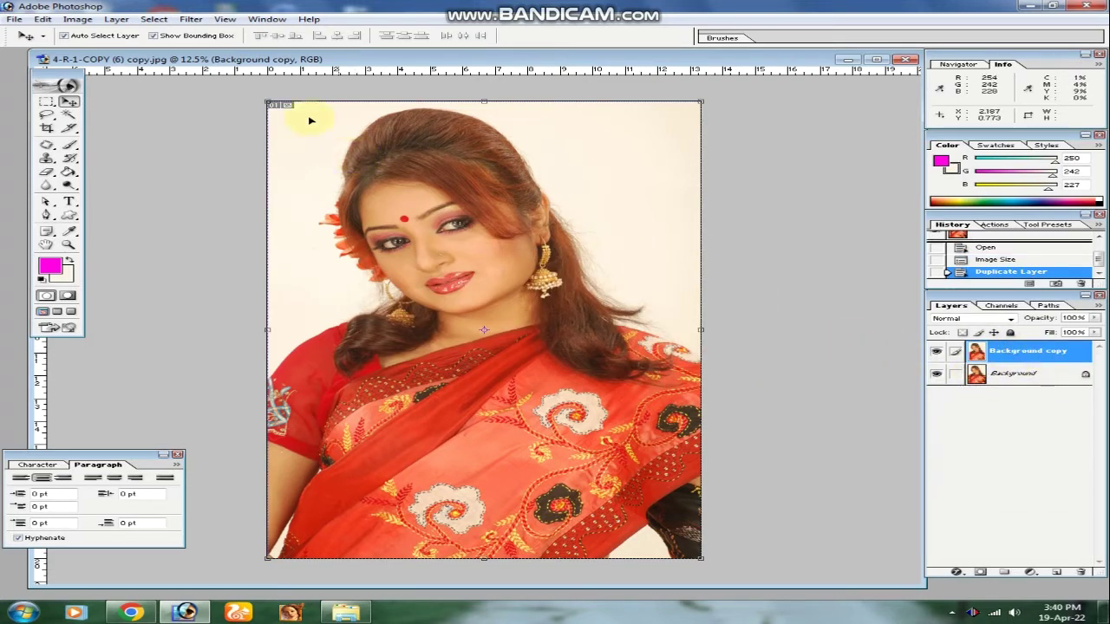
Apply the High Pass filter to the Background copy layer with the preset radius
left_click(188, 21)
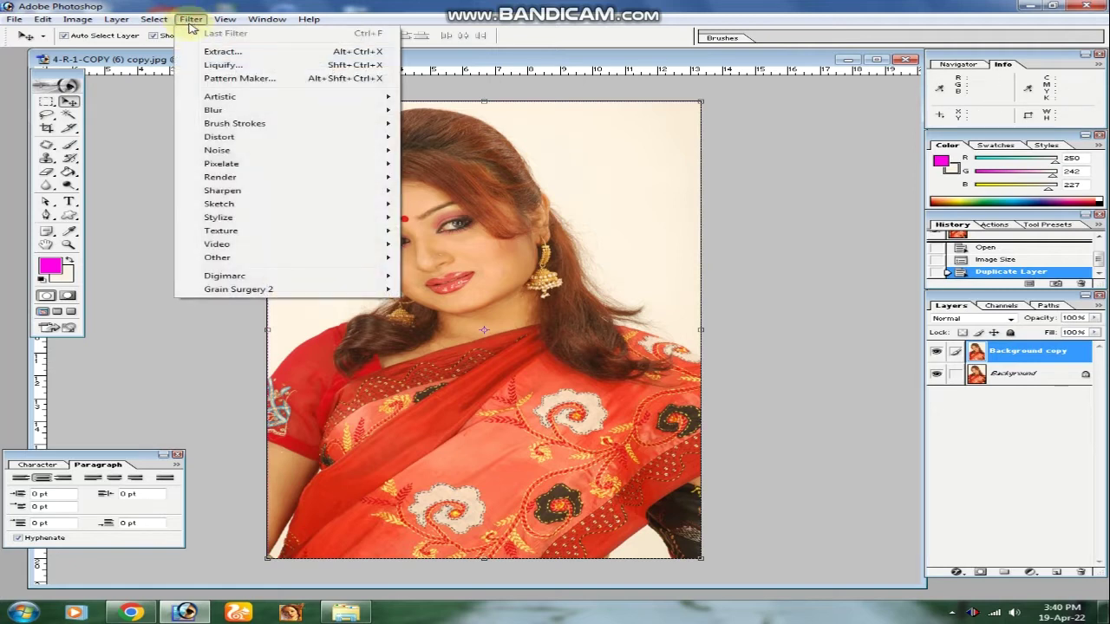
mouse_move(236, 257)
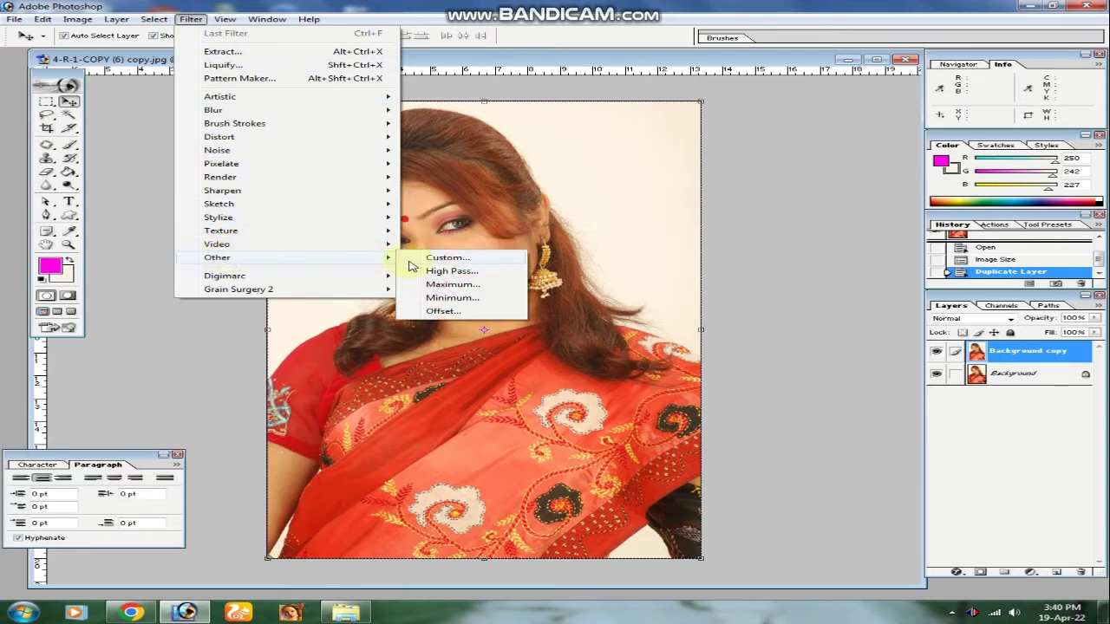
left_click(429, 275)
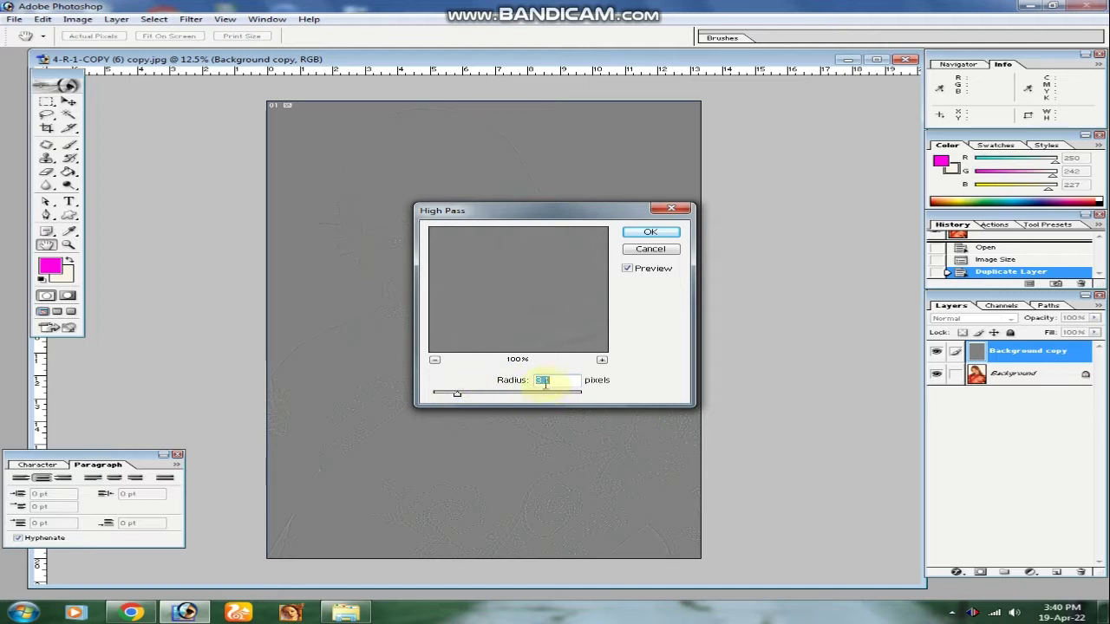
left_click(652, 234)
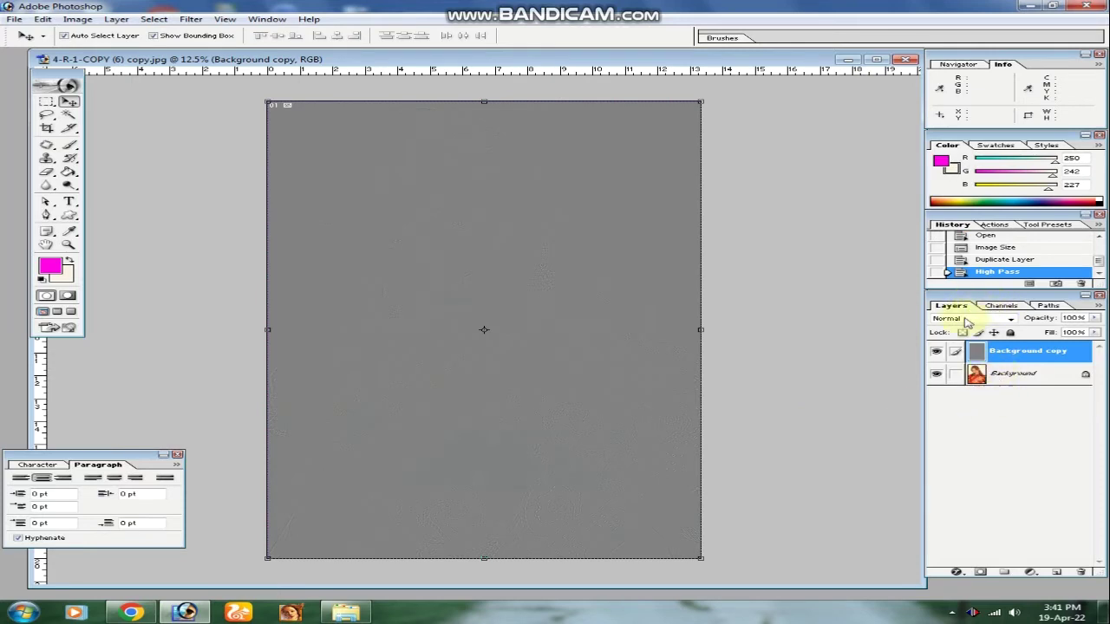
Try the Soft Light and Overlay blend modes on the Background copy layer
left_click(969, 320)
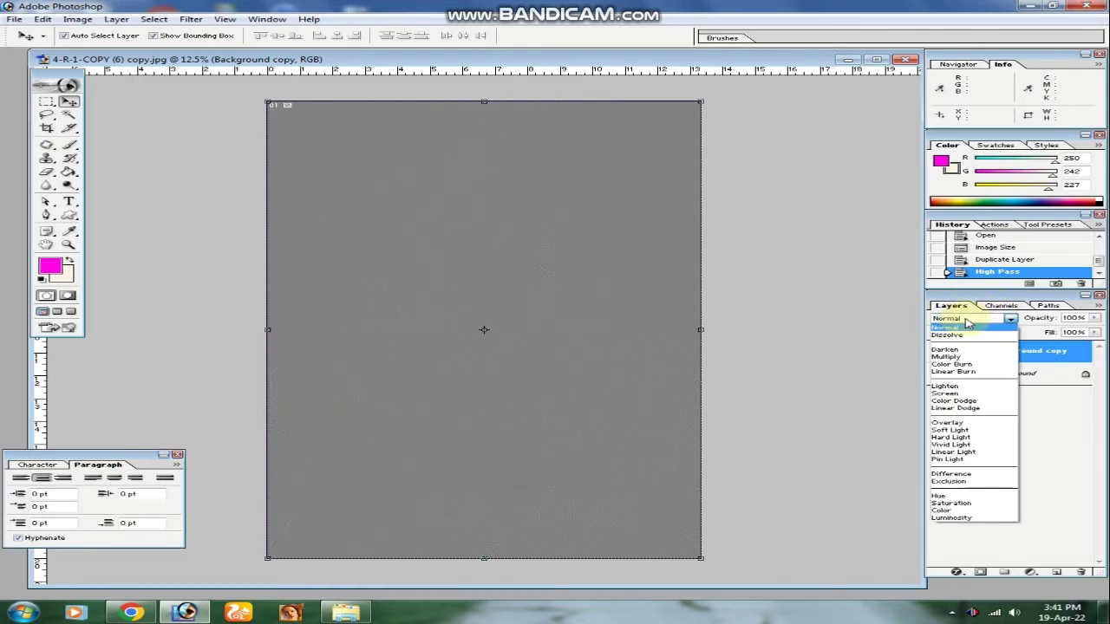
left_click(940, 430)
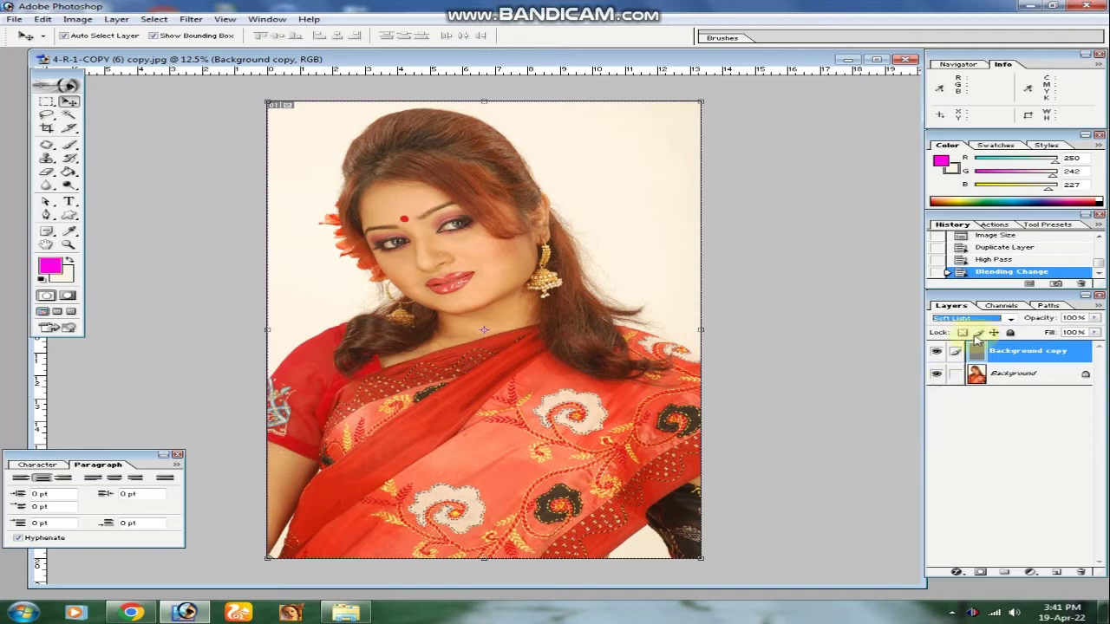
left_click(968, 318)
left_click(951, 425)
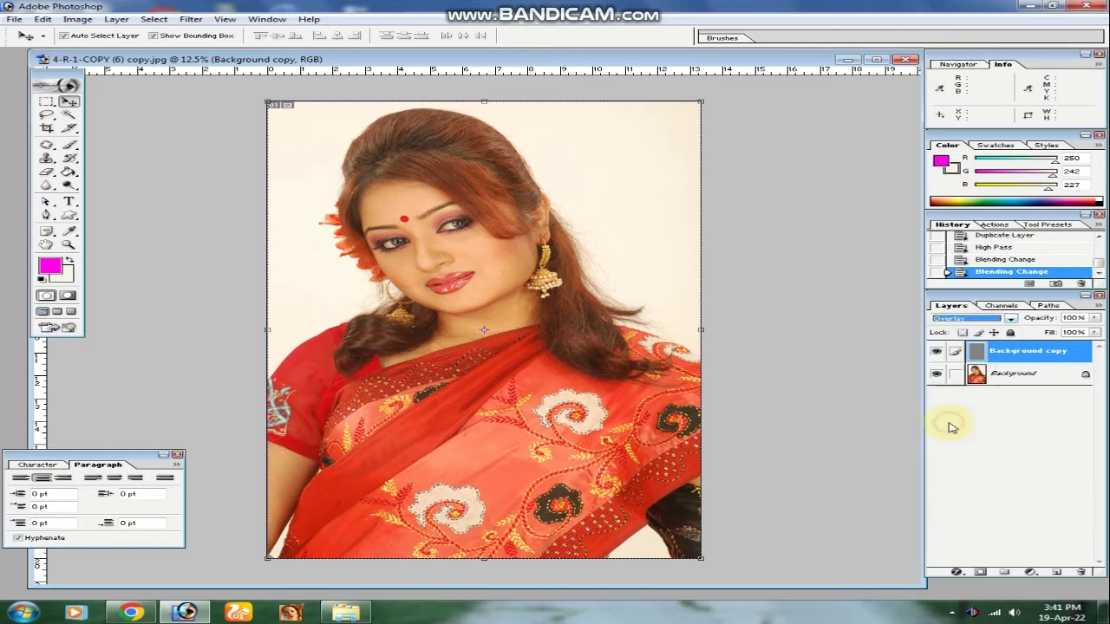
Set the blend mode of the Background copy layer to Pin Light
left_click(1009, 320)
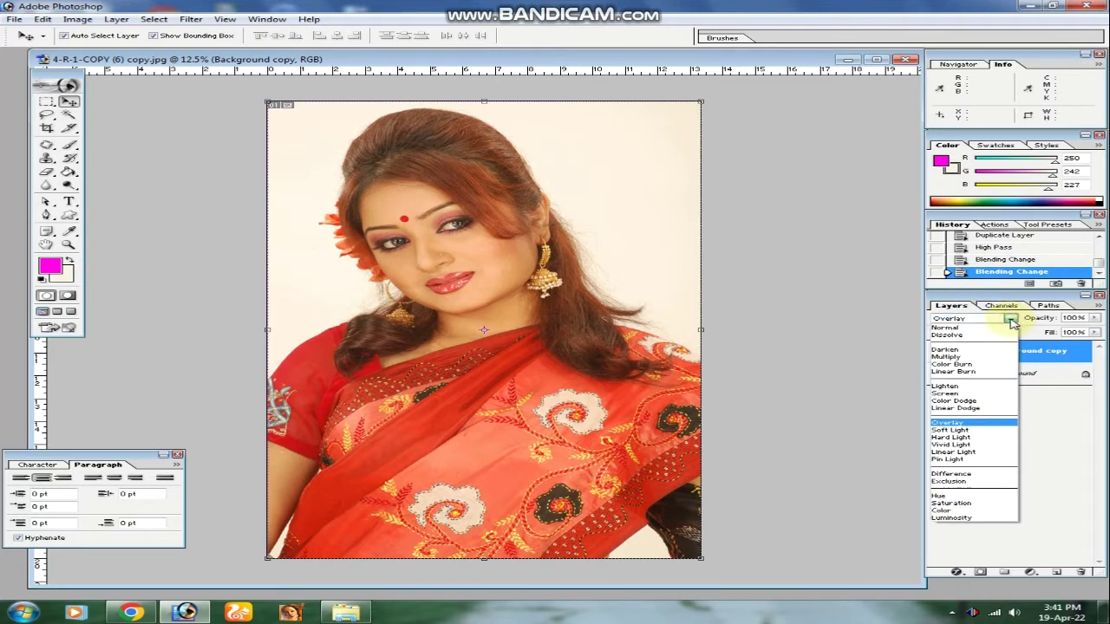
left_click(958, 460)
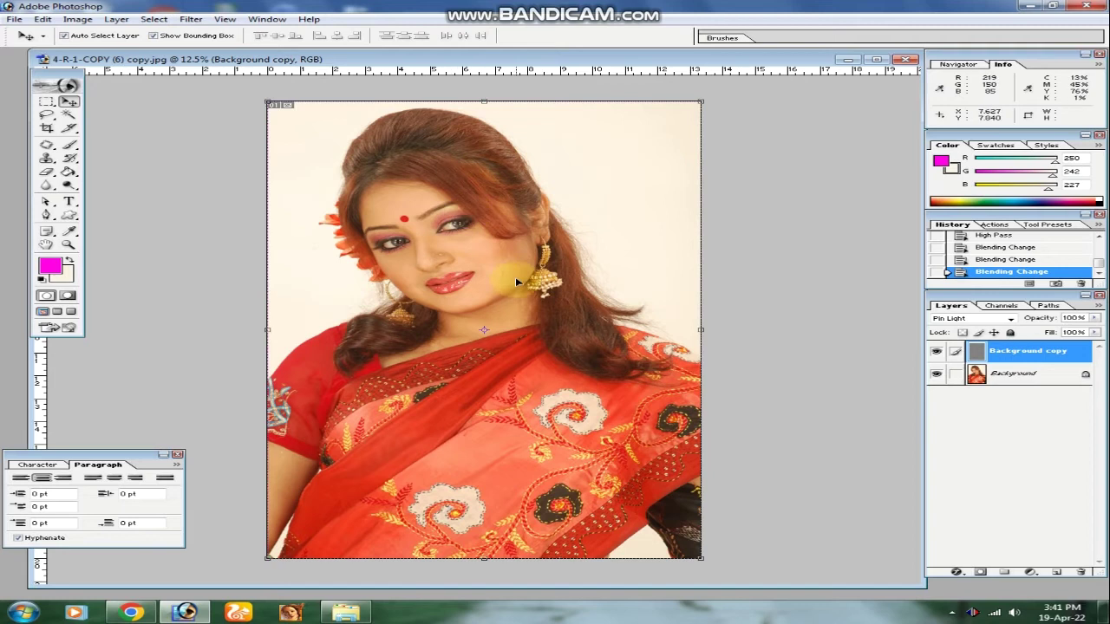
Examine the face up close to judge the effect of the high-pass layer, and view the whole picture
left_click_drag(369, 204, 603, 277)
left_click_drag(476, 251, 517, 289)
right_click(537, 287)
left_click(563, 327)
left_click_drag(567, 320, 584, 280)
left_click_drag(336, 239, 732, 381)
left_click_drag(567, 339, 614, 381)
key("ctrl+minus")
key("ctrl+minus")
key("ctrl+minus")
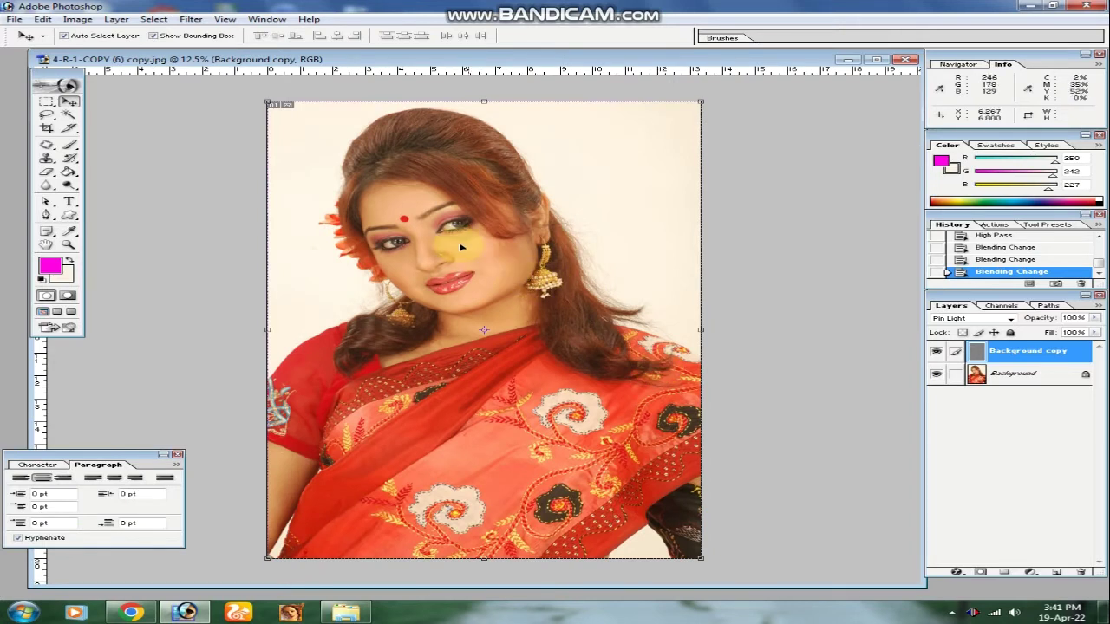
left_click(190, 19)
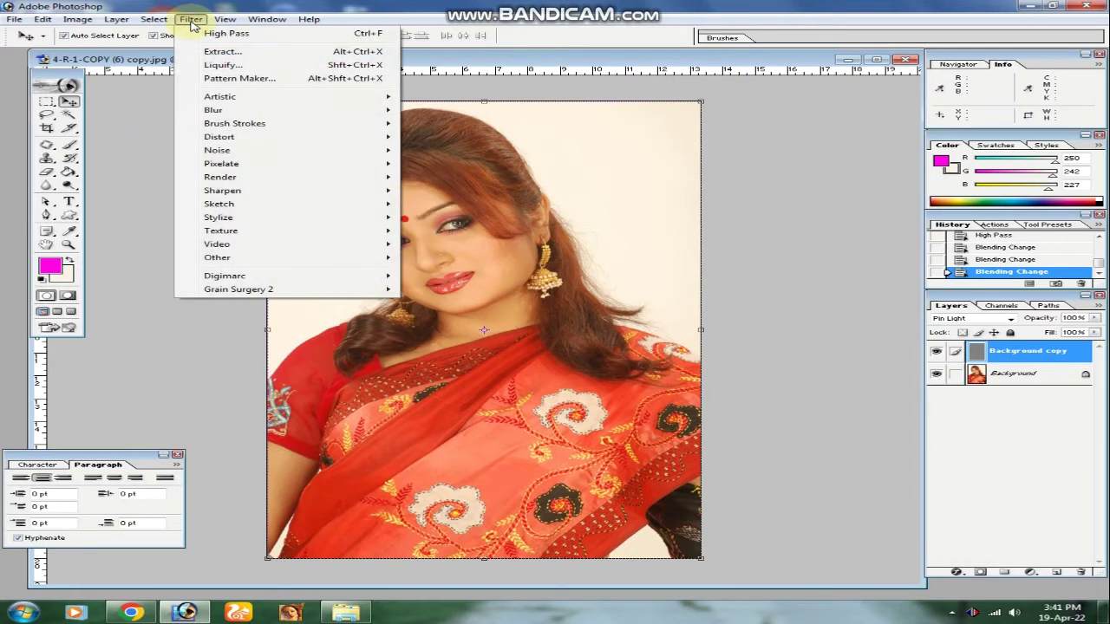
mouse_move(229, 22)
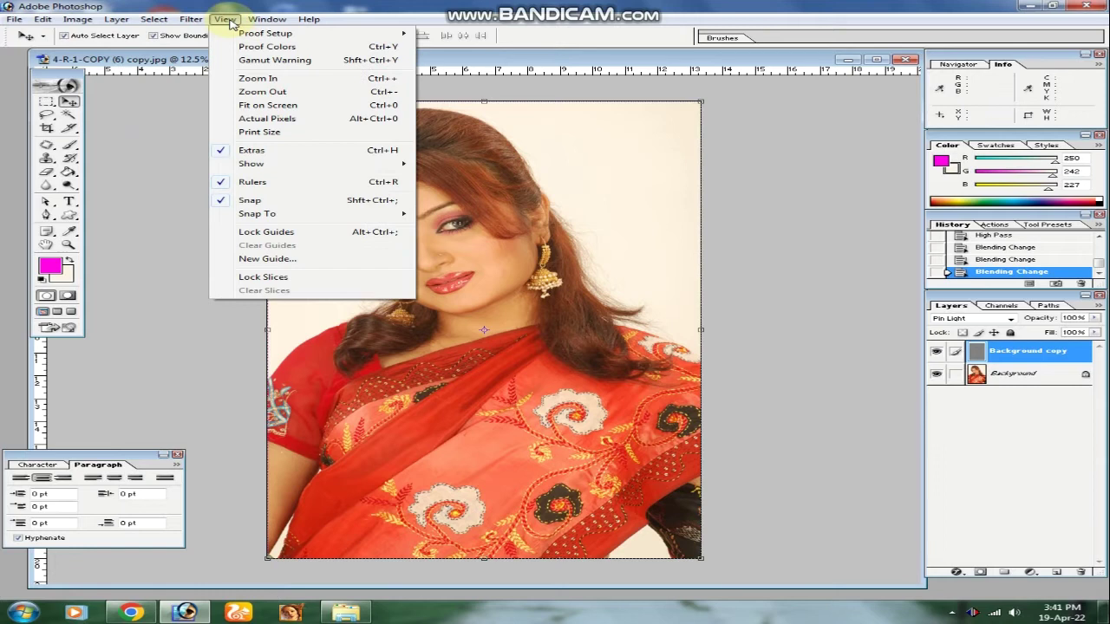
left_click(510, 272)
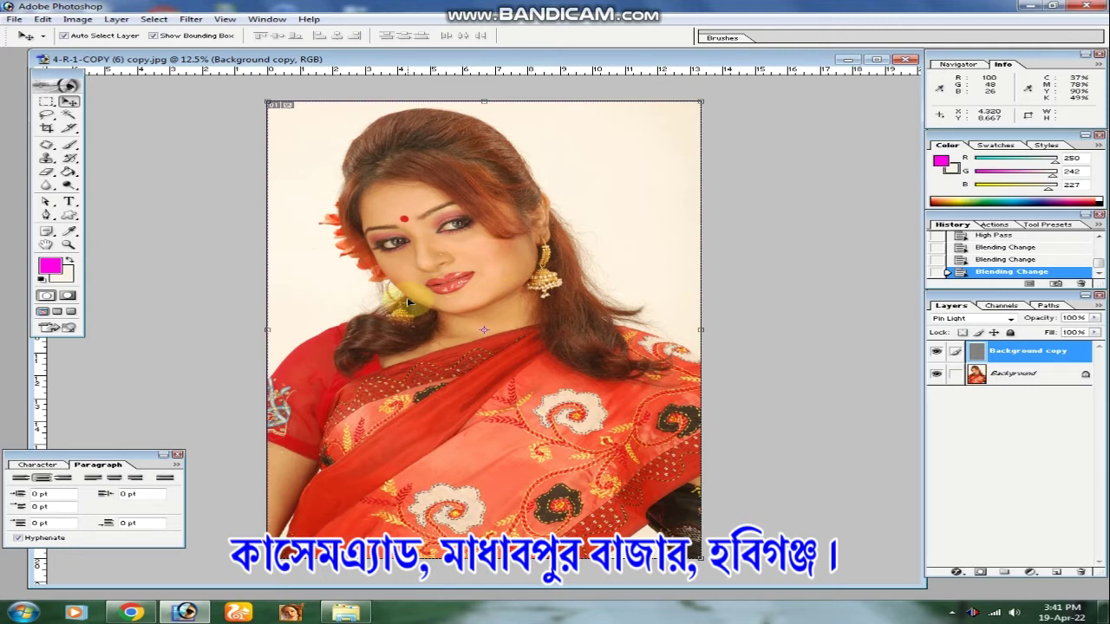
Merge the Background copy layer down into the Background layer
key("ctrl+e")
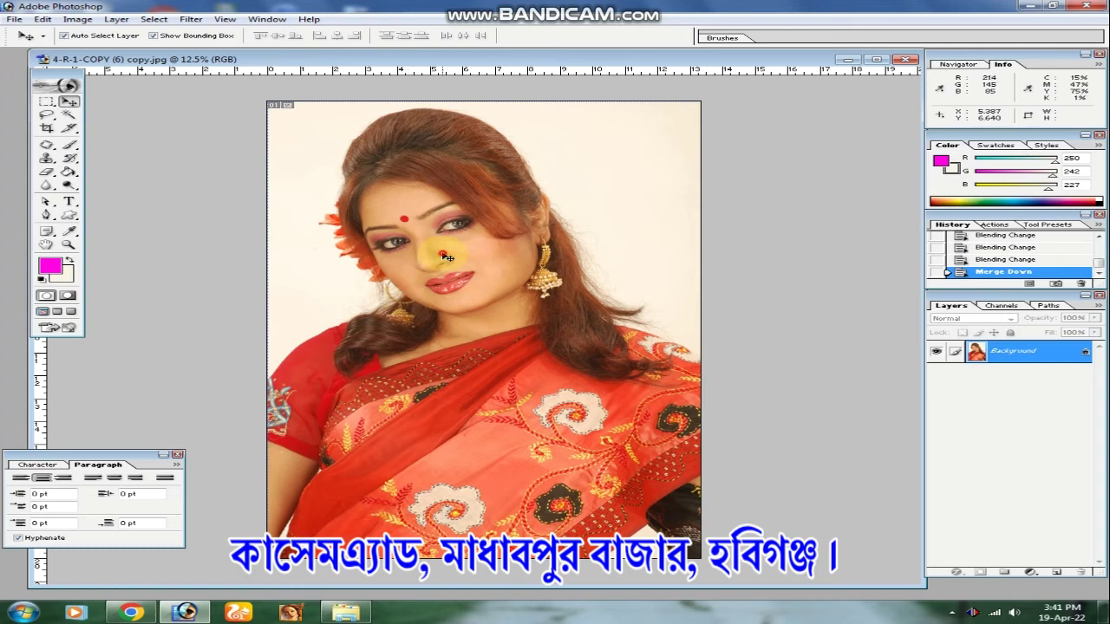
Start the Grain Surgery 2 Remove Grain filter and set Noise Reduction to 161%, previewing the face at 33%
left_click(200, 21)
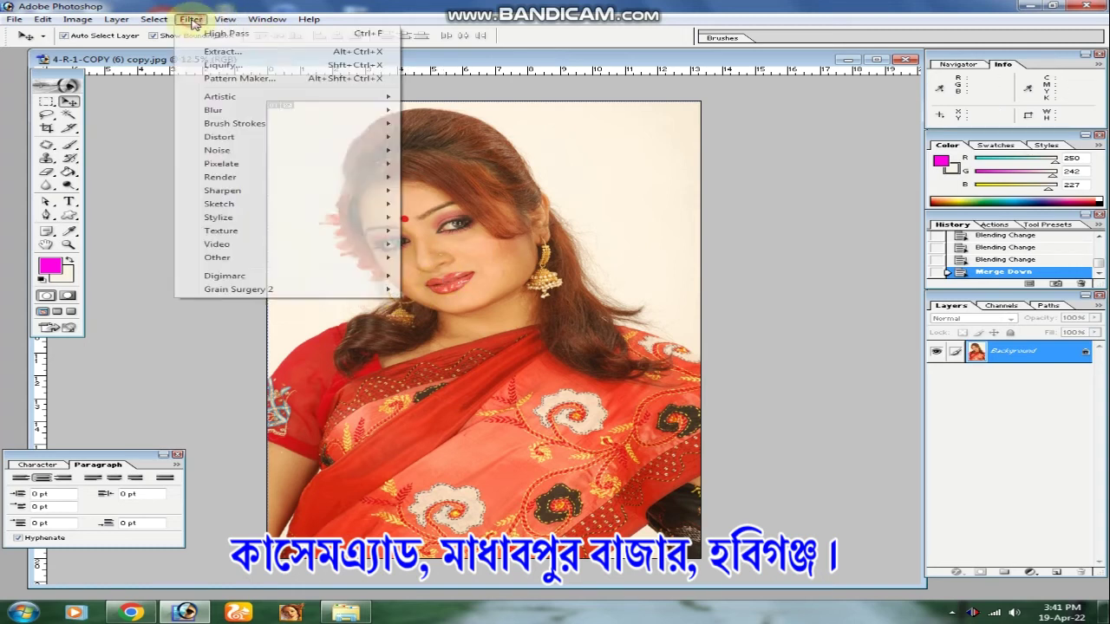
mouse_move(249, 290)
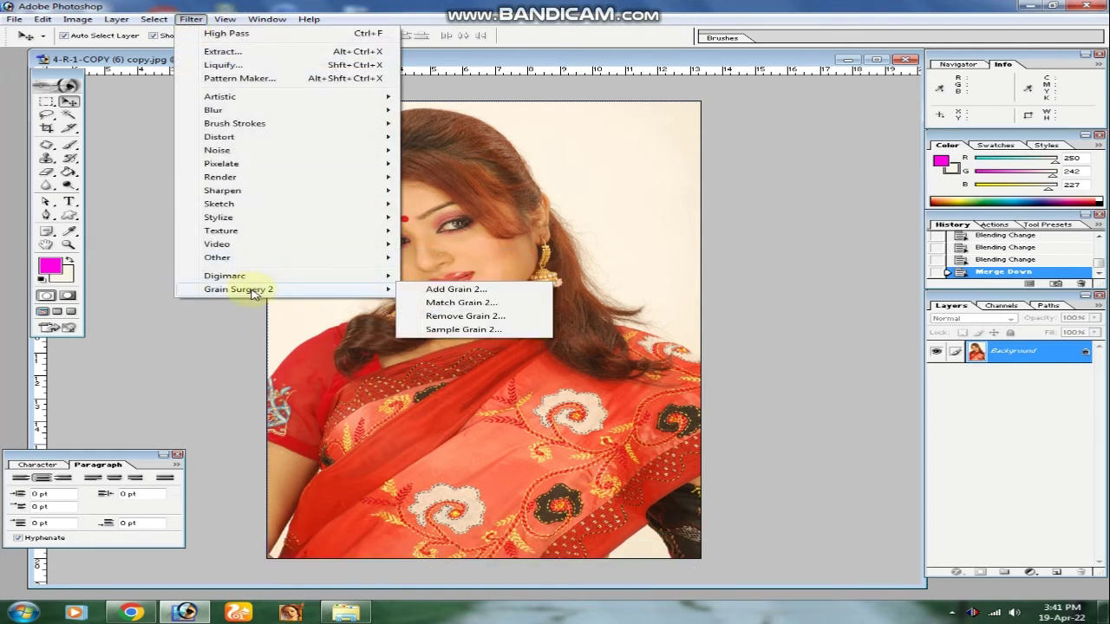
left_click(451, 322)
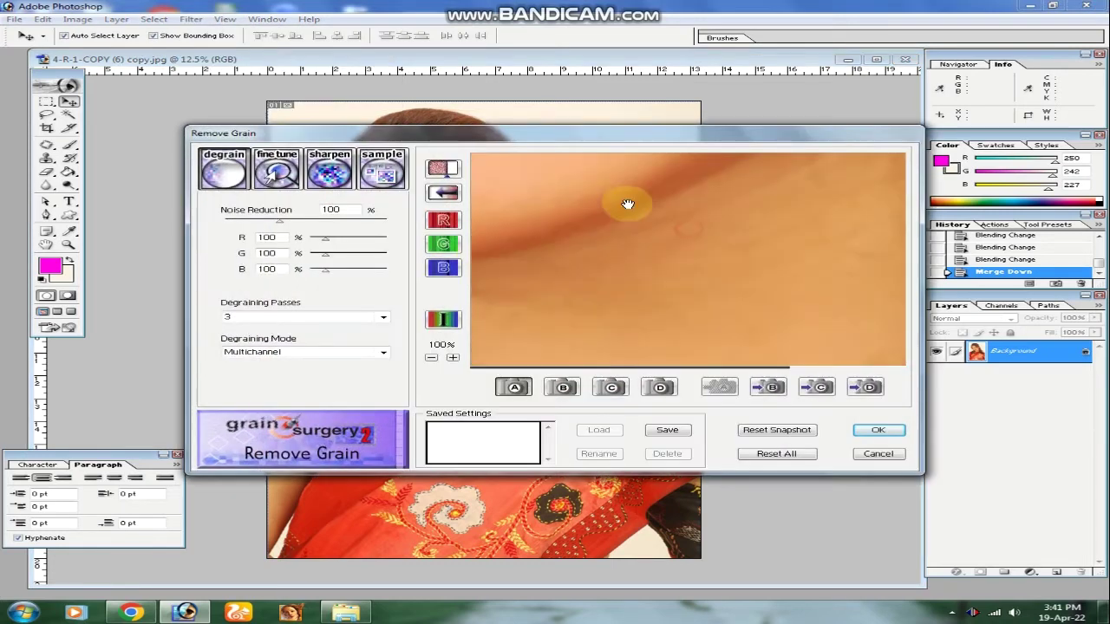
left_click_drag(605, 227, 713, 293)
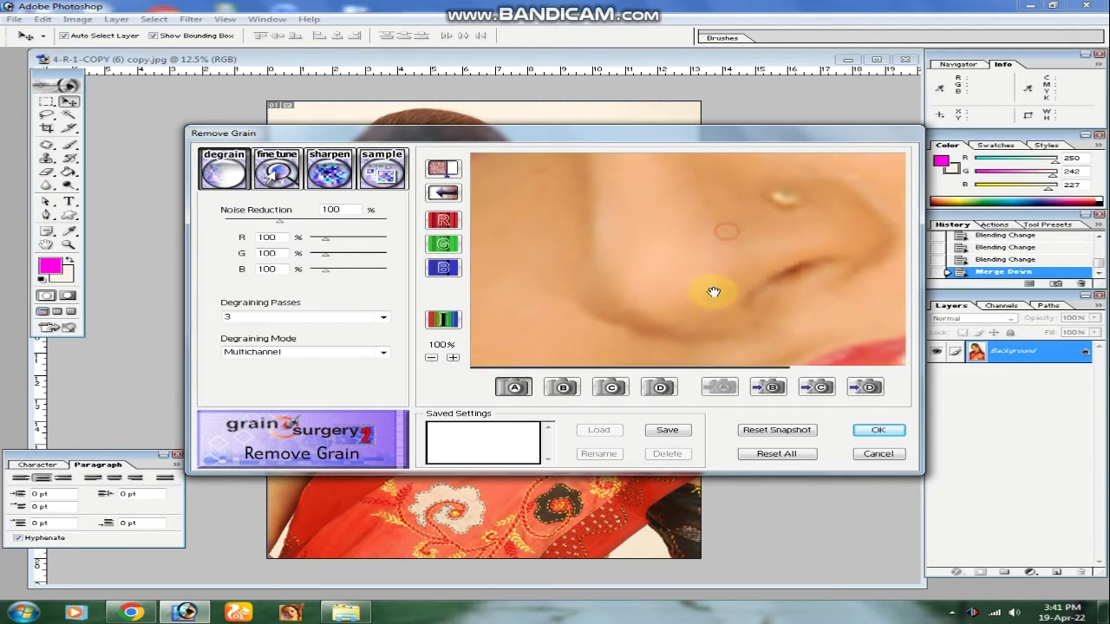
left_click(430, 357)
left_click(430, 358)
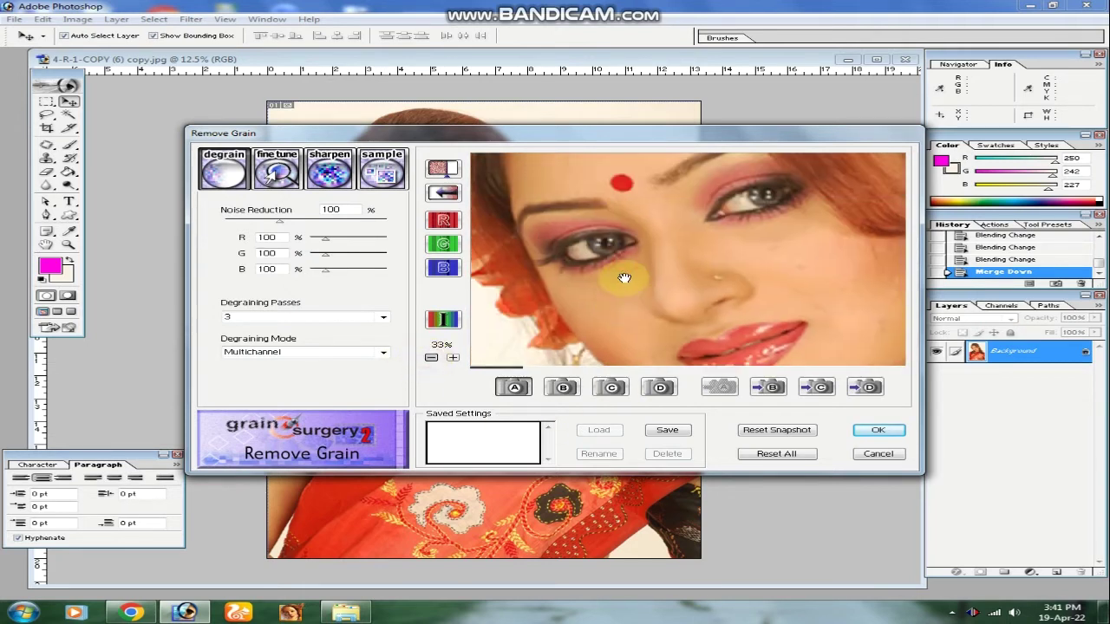
left_click_drag(292, 227, 300, 226)
left_click_drag(703, 265, 622, 237)
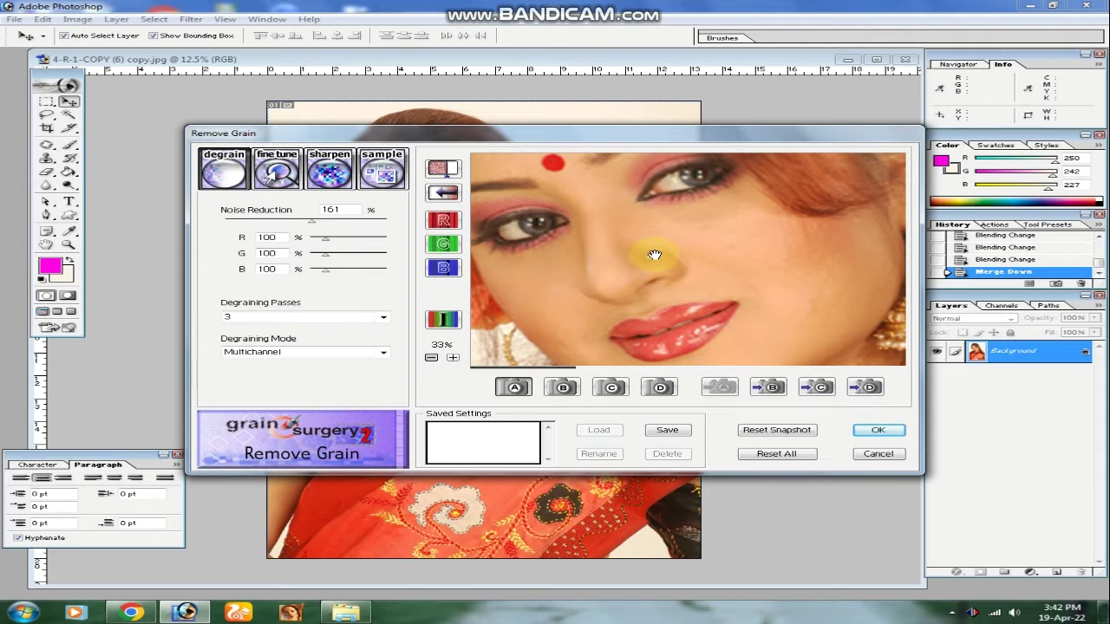
Check the cheek and nose area in the Remove Grain preview and apply the filter to the Background layer
left_click_drag(652, 255, 676, 262)
left_click(876, 430)
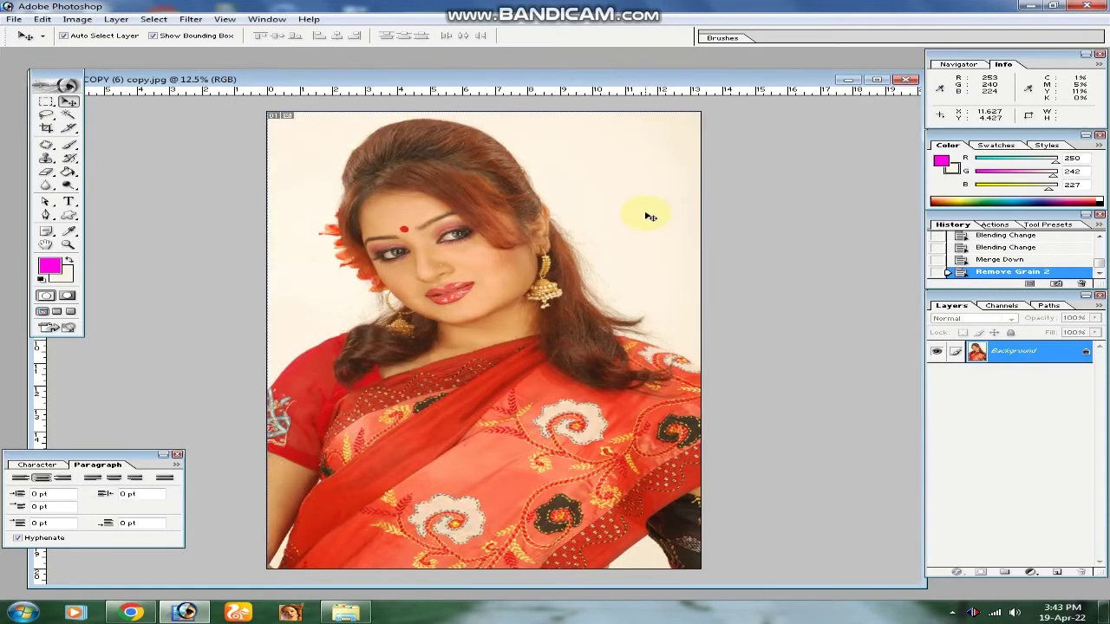
Examine the nose, lips and cheeks up close to judge the result of the grain removal
left_click_drag(407, 162, 554, 253)
right_click(554, 252)
left_click(632, 286)
left_click_drag(572, 316, 511, 265)
left_click_drag(338, 328, 520, 358)
left_click_drag(495, 363, 485, 231)
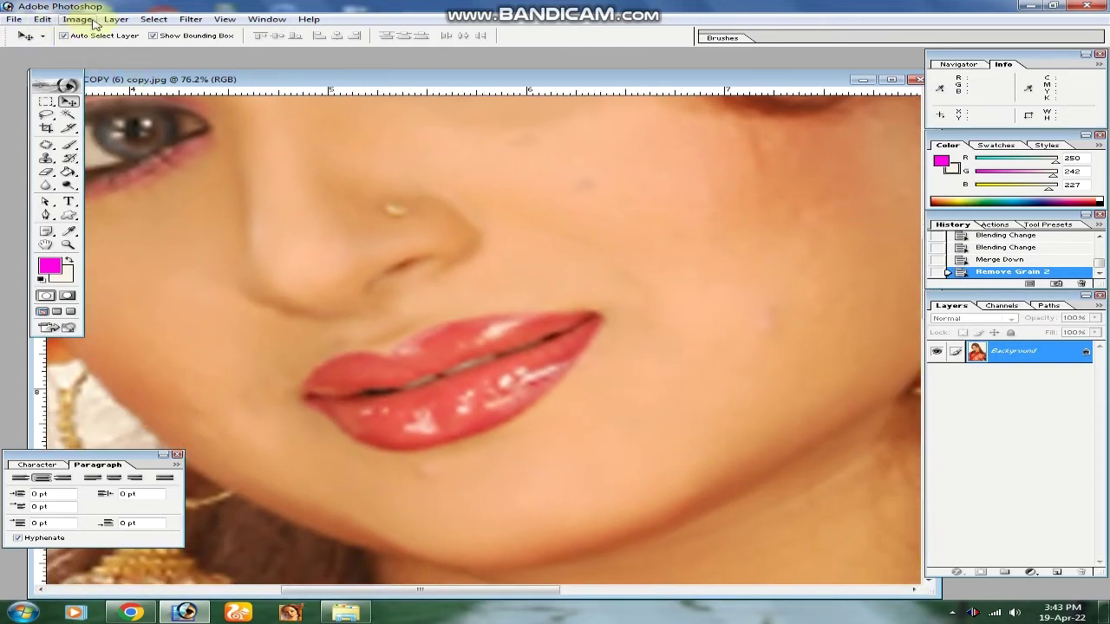
left_click(191, 20)
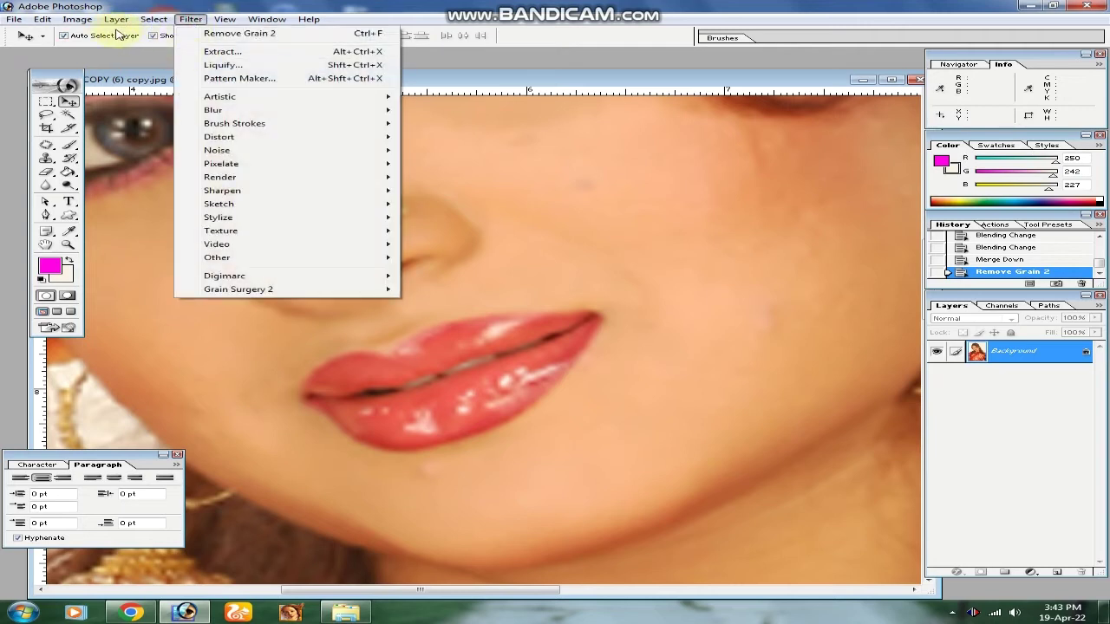
left_click(121, 80)
left_click(69, 145)
key("Tab")
key("ctrl+minus")
key("ctrl+minus")
key("ctrl+minus")
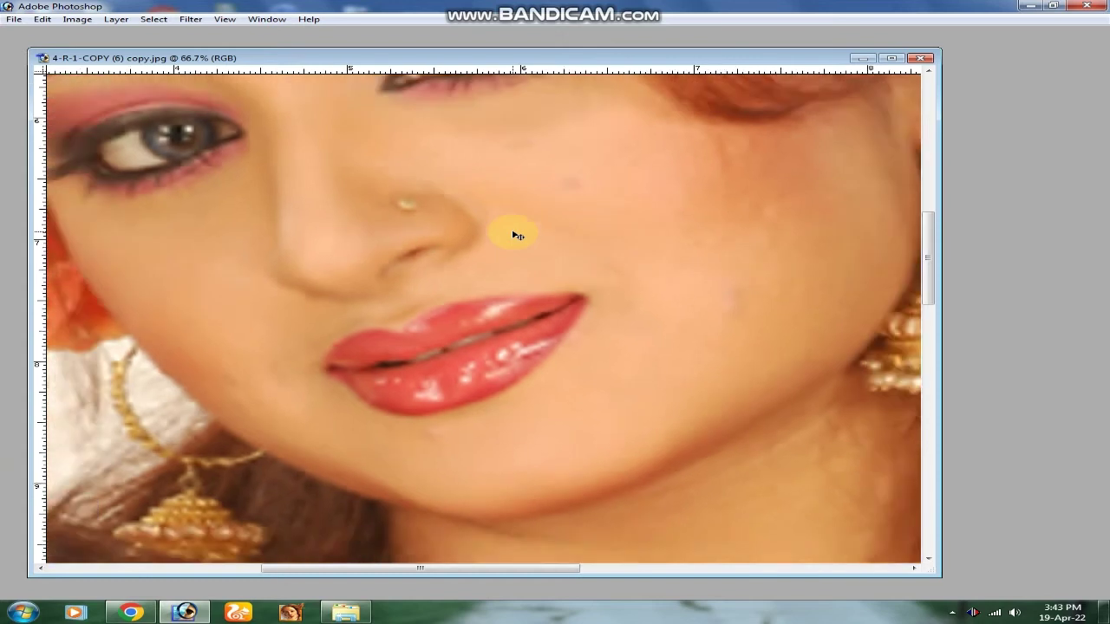
key("Tab")
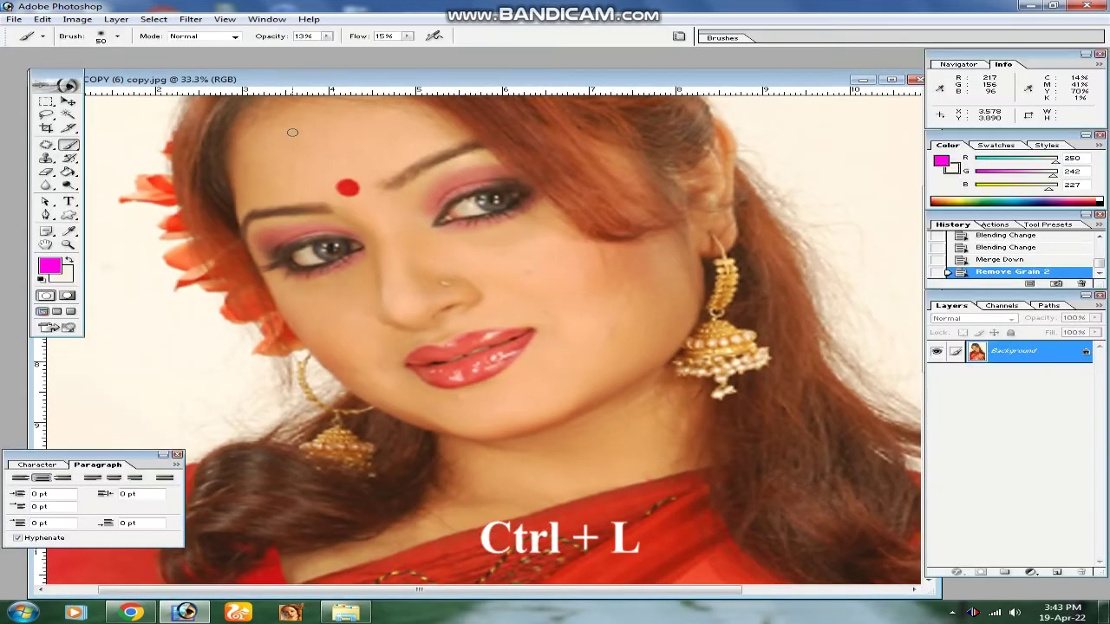
Brighten the picture with Levels, lowering the white input level to 229 and adjusting the midtones
key("ctrl+l")
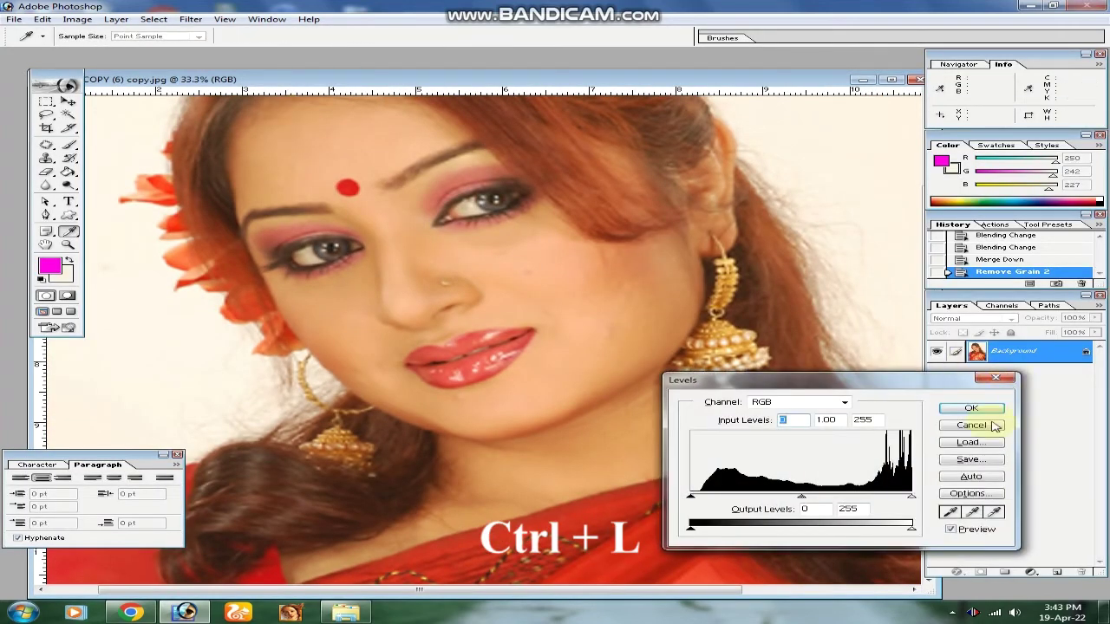
left_click_drag(897, 502, 889, 500)
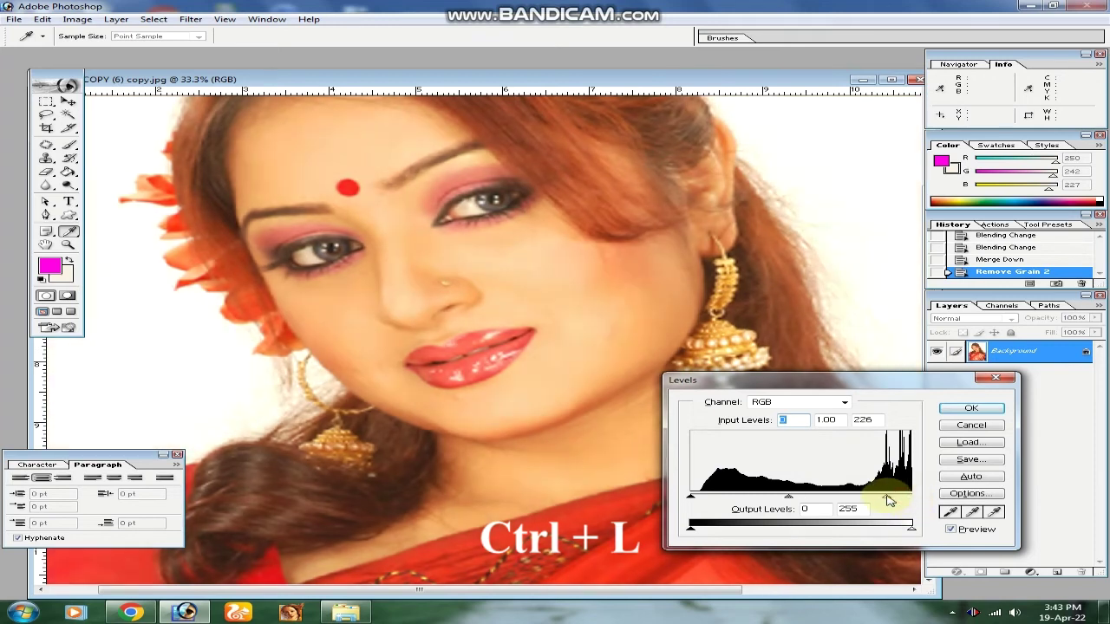
left_click(891, 500)
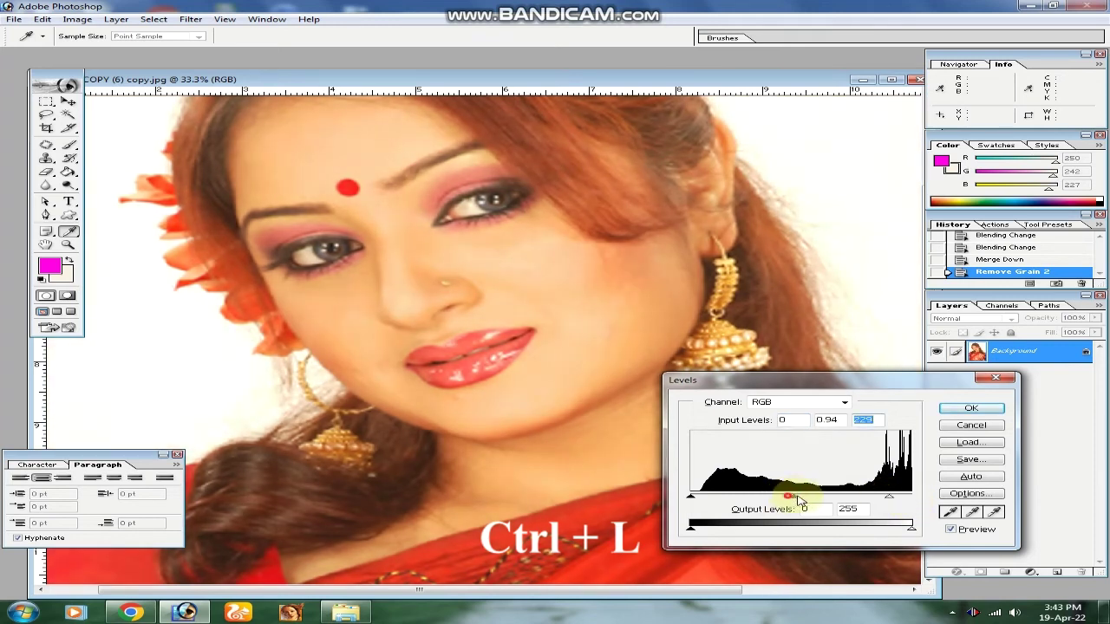
left_click_drag(799, 499, 800, 499)
left_click(970, 408)
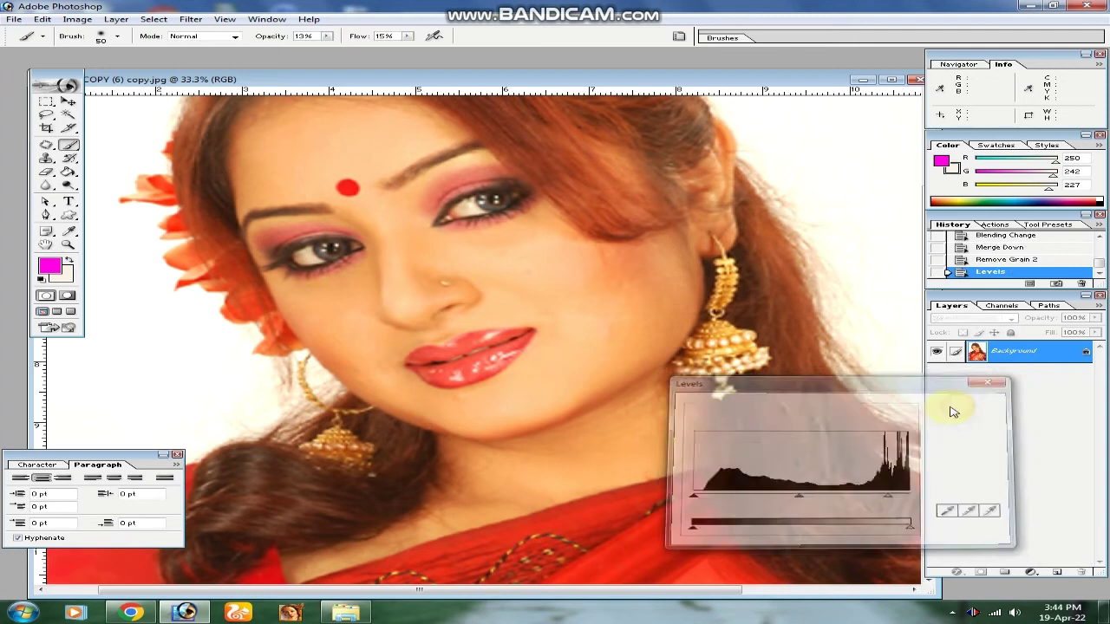
View the whole picture and undo the Levels adjustment
key("ctrl+minus")
key("ctrl+minus")
key("ctrl+minus")
key("ctrl+minus")
key("ctrl+z")
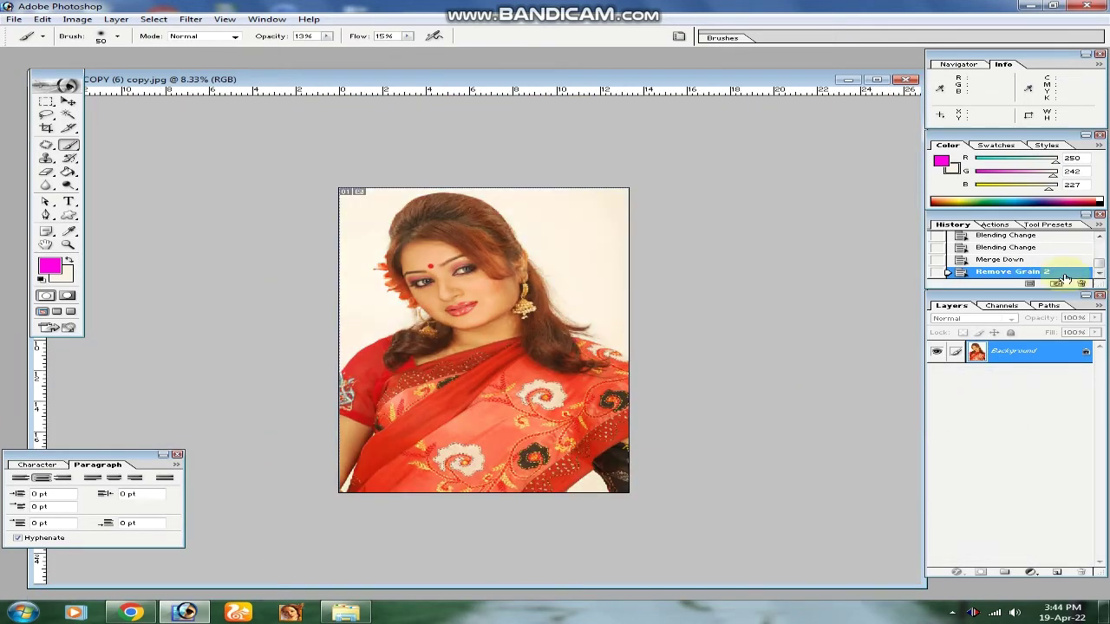
left_click(1001, 308)
left_click(957, 310)
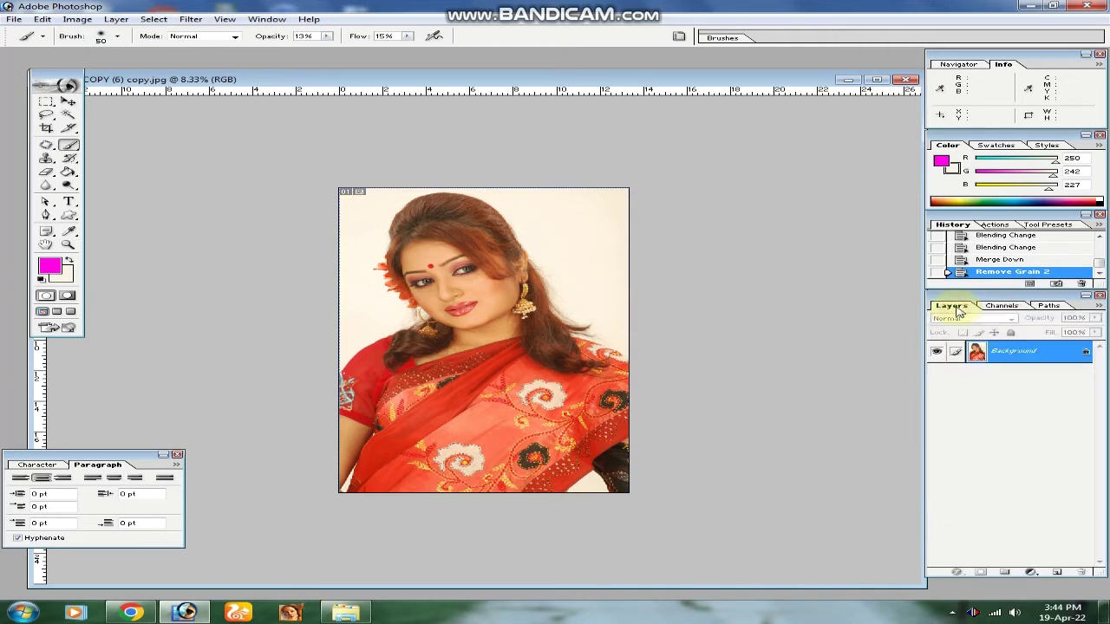
left_click(540, 285)
key("ctrl+z")
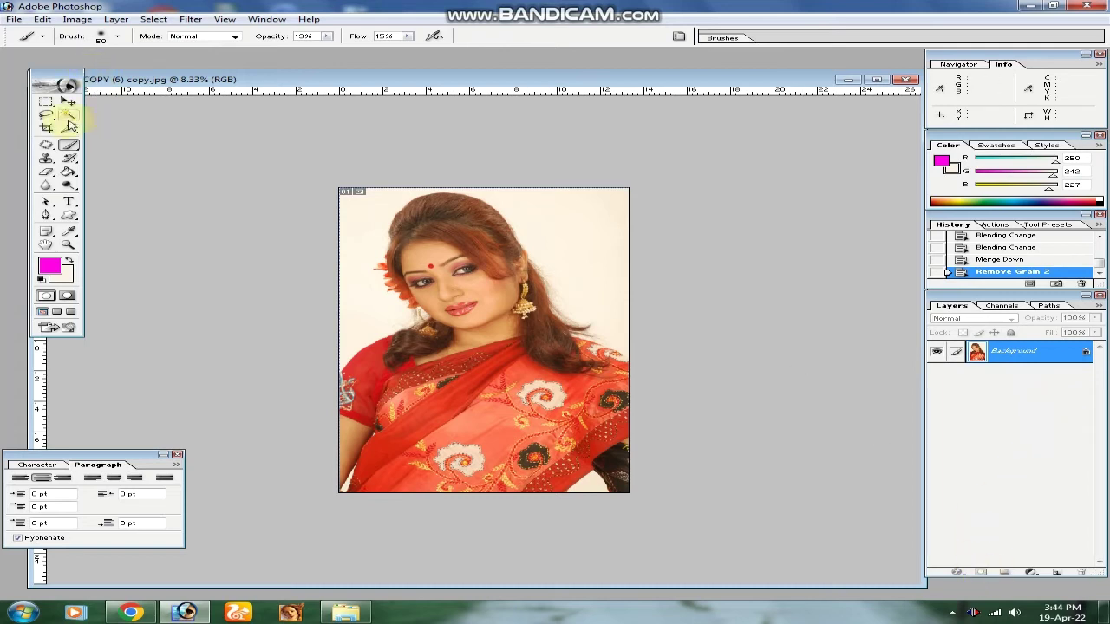
Apply Color Balance to the midtones with color levels +15, +7 and -8
left_click(191, 19)
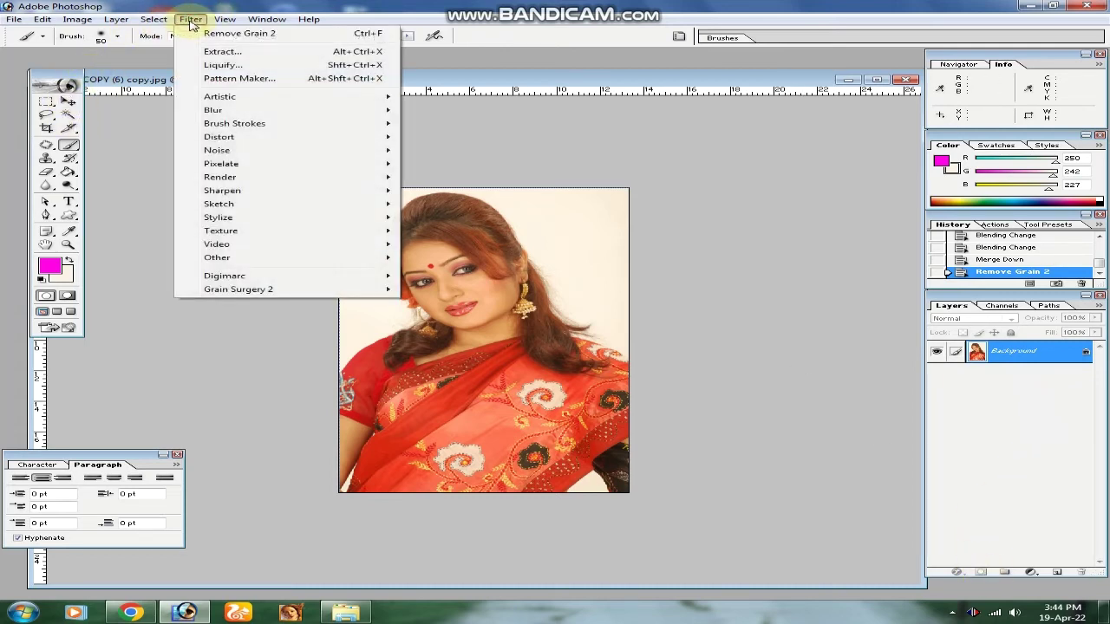
mouse_move(116, 20)
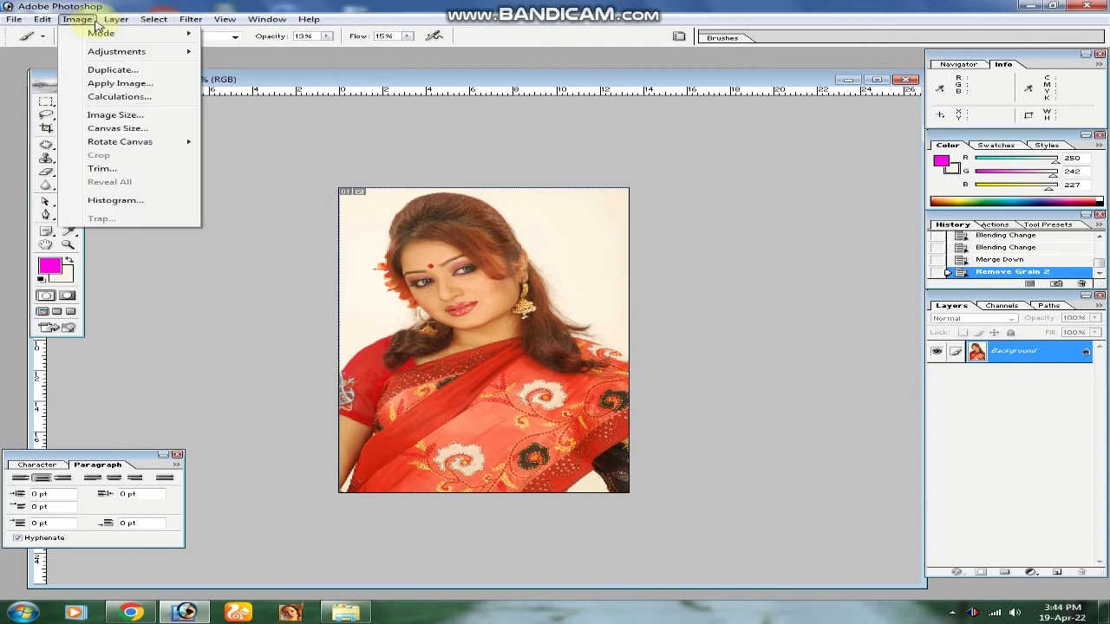
mouse_move(113, 54)
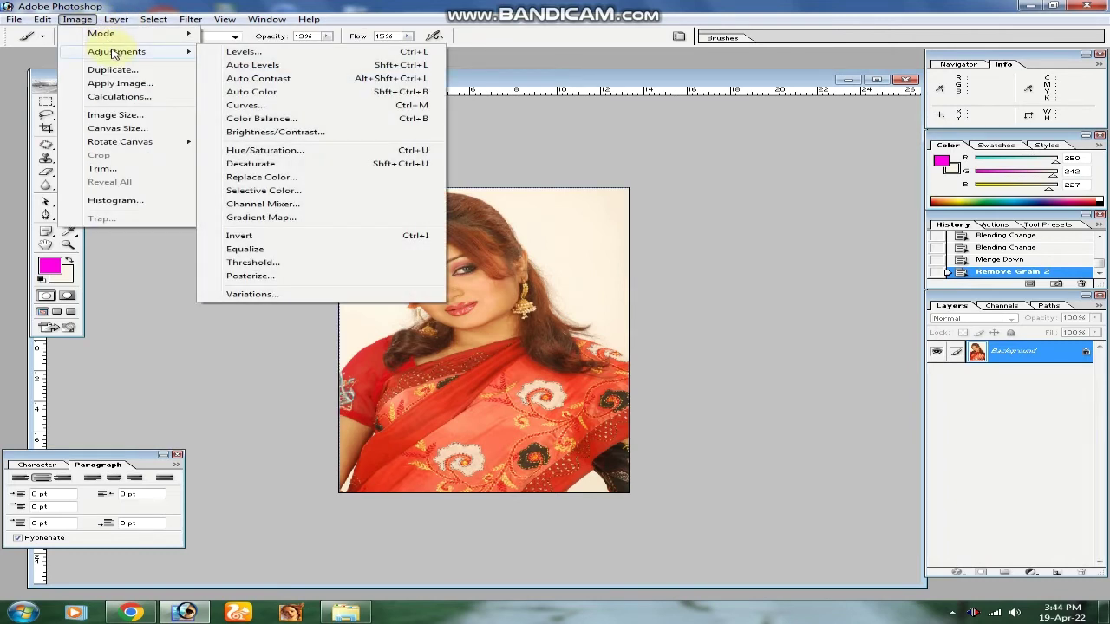
left_click(281, 121)
left_click_drag(618, 235, 810, 319)
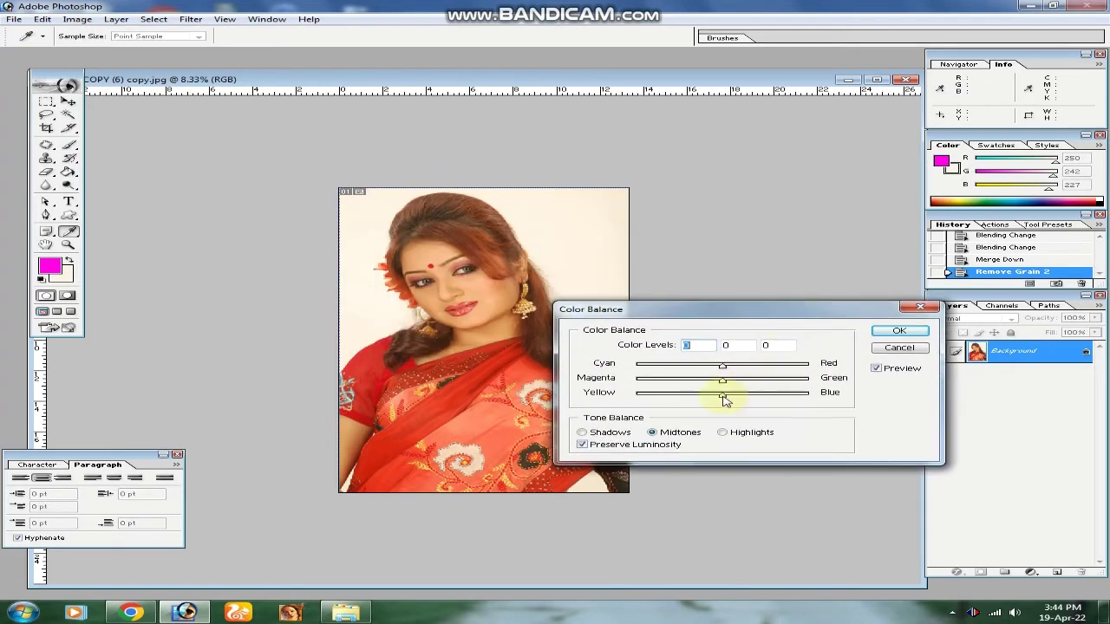
left_click_drag(737, 399, 742, 370)
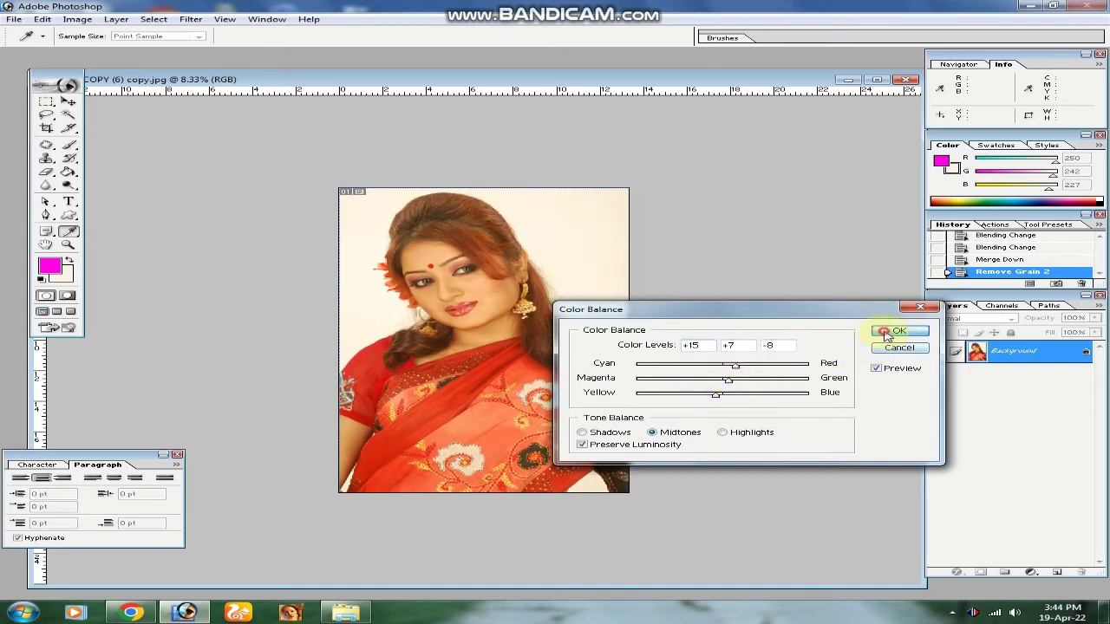
left_click(893, 329)
Prepare the Brush tool for retouching the face, with a 175 px brush and a skin tone sampled from the cheek
left_click_drag(365, 236, 629, 348)
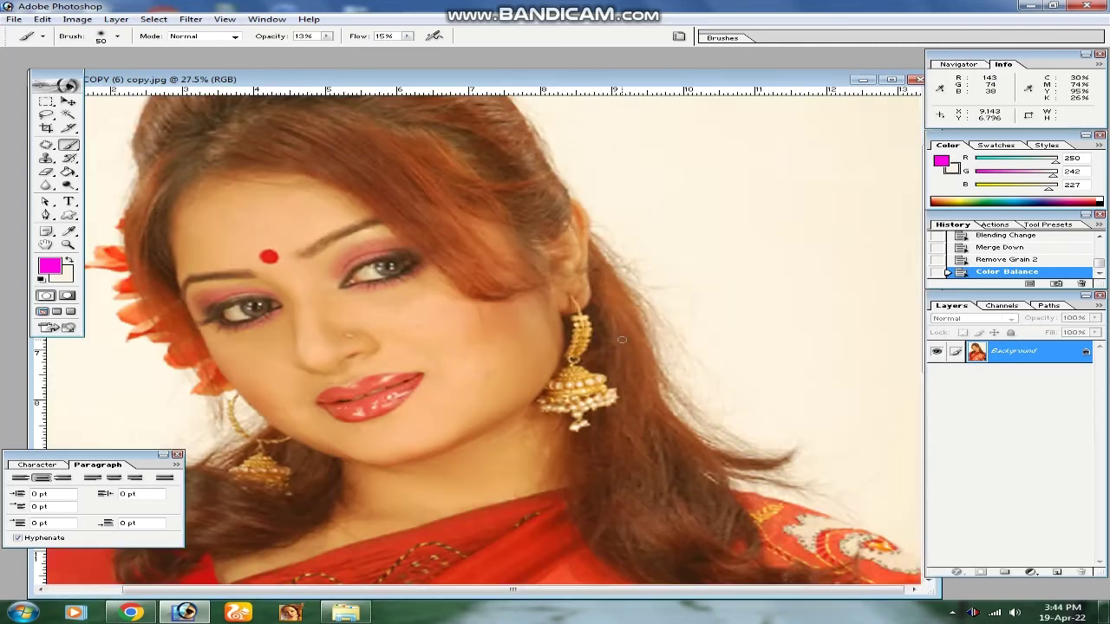
left_click_drag(514, 359, 595, 307)
left_click_drag(412, 326, 673, 382)
left_click_drag(353, 382, 527, 397)
key("ctrl+minus")
scroll(531, 399, "down", 1)
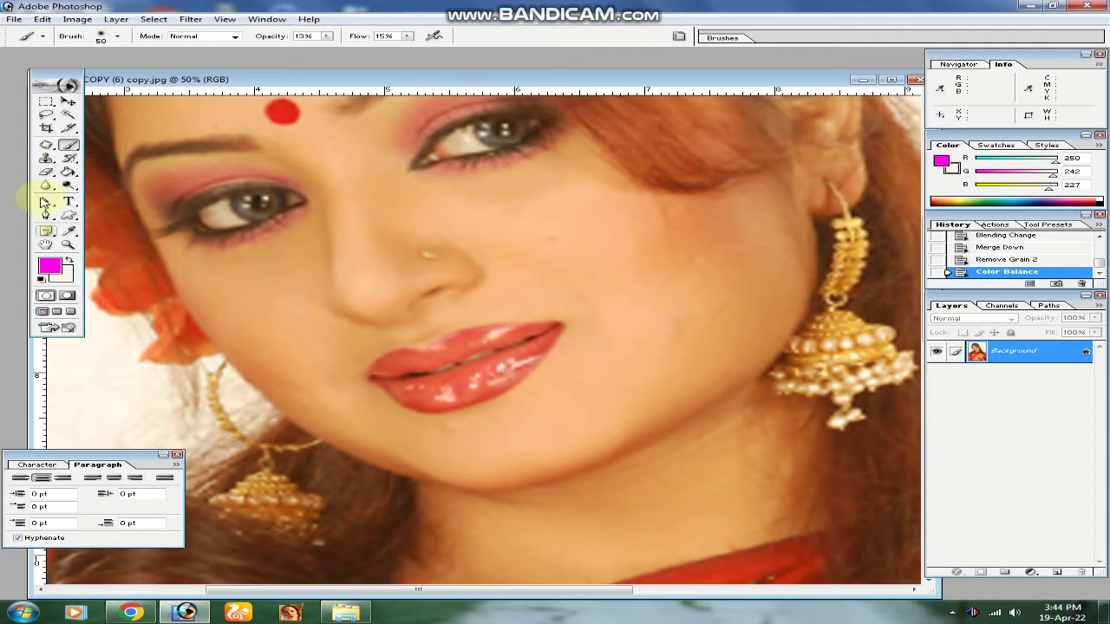
left_click(71, 104)
left_click(70, 145)
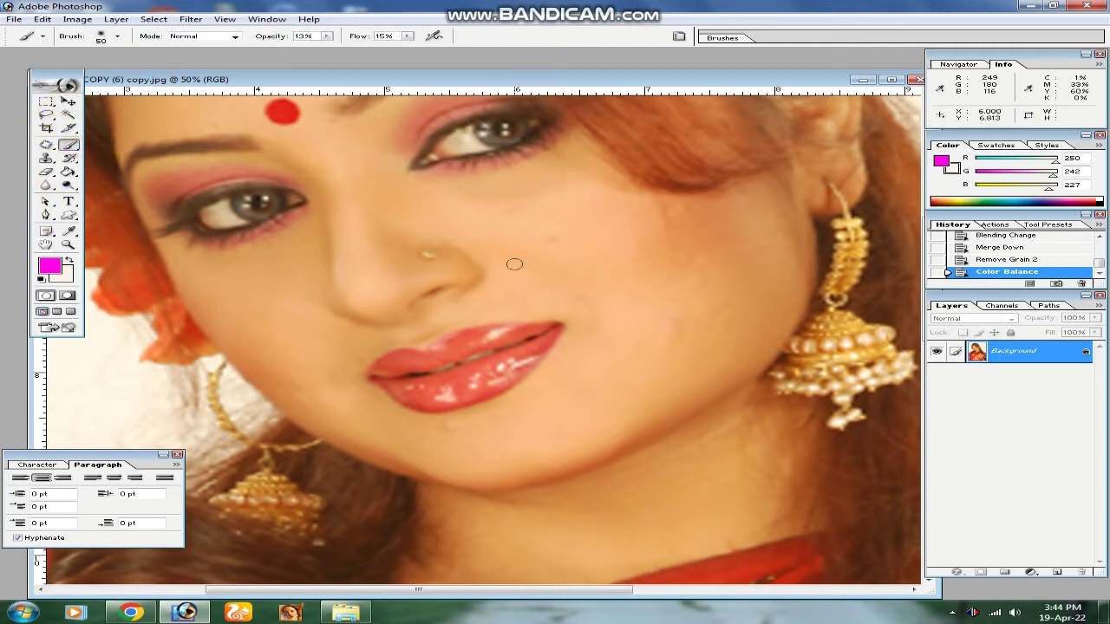
key("]")
key("]")
left_click(592, 232, "alt")
Try a brush stroke on the cheek, undo it, and lower the brush to 5% opacity and 10% flow
left_click_drag(636, 253, 692, 250)
key("ctrl+z")
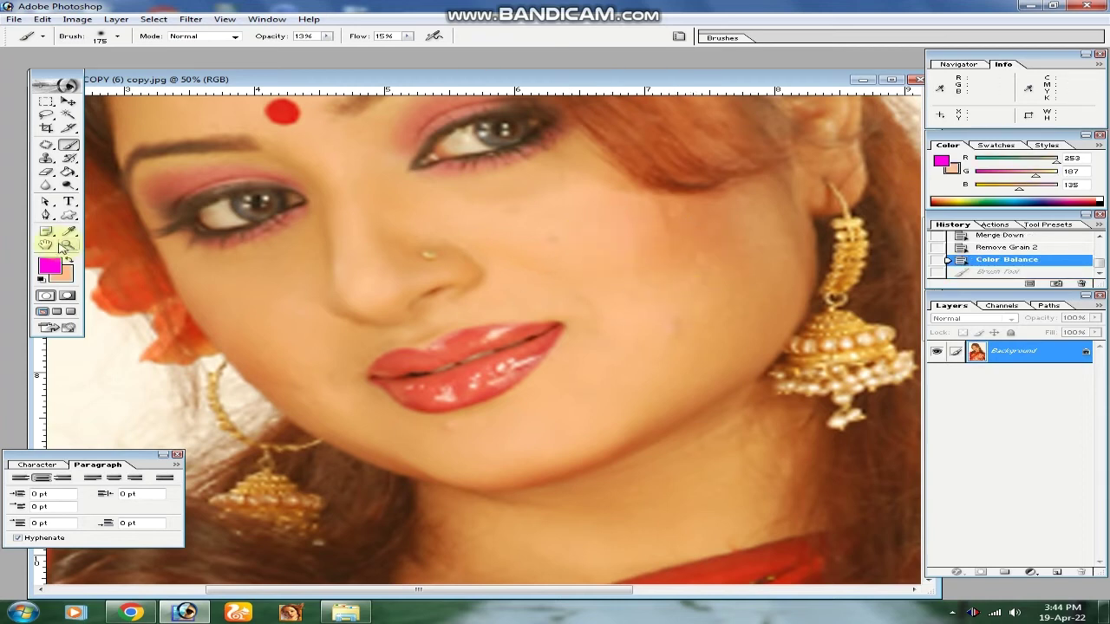
left_click(406, 35)
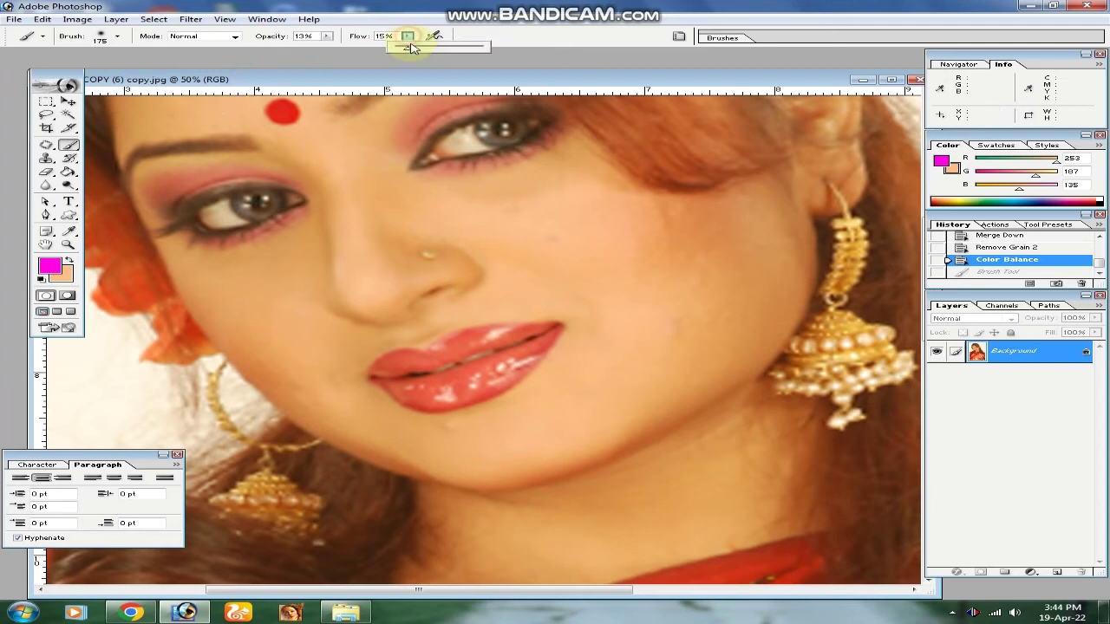
left_click(327, 36)
left_click_drag(326, 49, 320, 51)
Smooth the skin with soft brush strokes over both cheeks and around the nose, and check the whole portrait
left_click(675, 271)
mouse_move(726, 275)
left_mouse_down()
mouse_move(736, 261)
mouse_move(689, 217)
mouse_move(723, 248)
left_mouse_up()
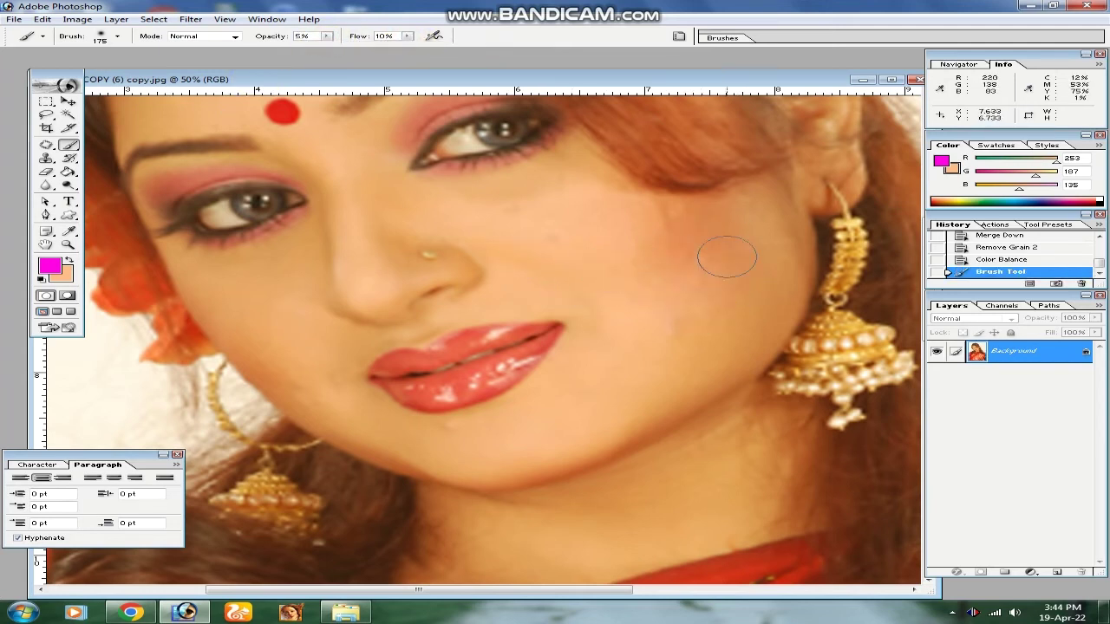
mouse_move(500, 239)
left_mouse_down()
mouse_move(440, 192)
mouse_move(559, 176)
left_mouse_up()
mouse_move(498, 193)
left_mouse_down()
mouse_move(422, 204)
mouse_move(367, 236)
mouse_move(366, 285)
left_mouse_up()
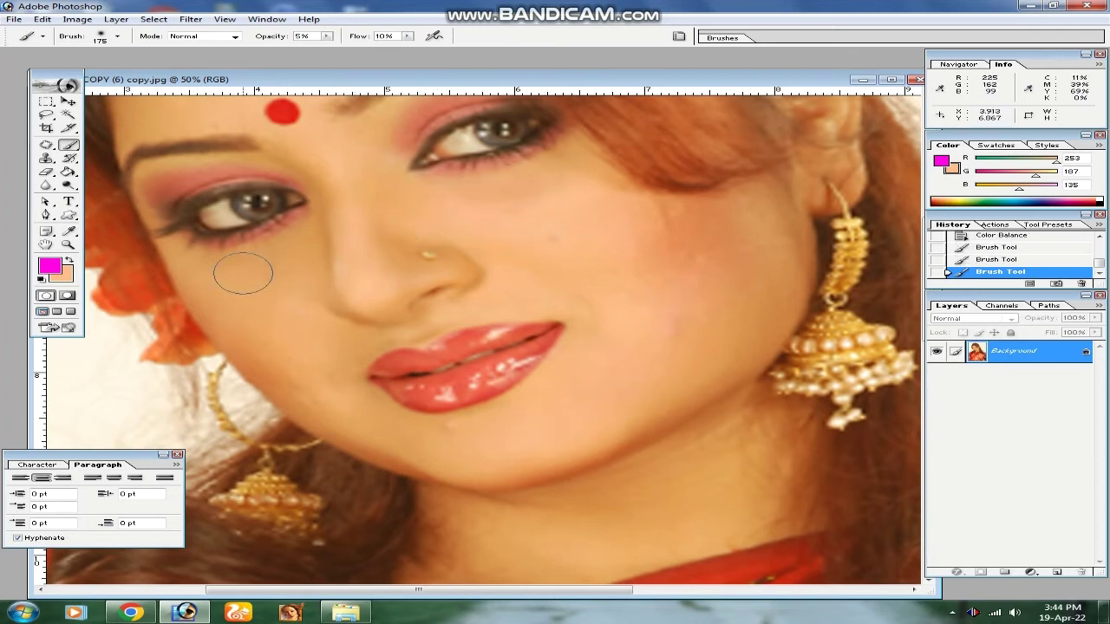
left_click_drag(295, 330, 296, 349)
left_click_drag(287, 322, 270, 260)
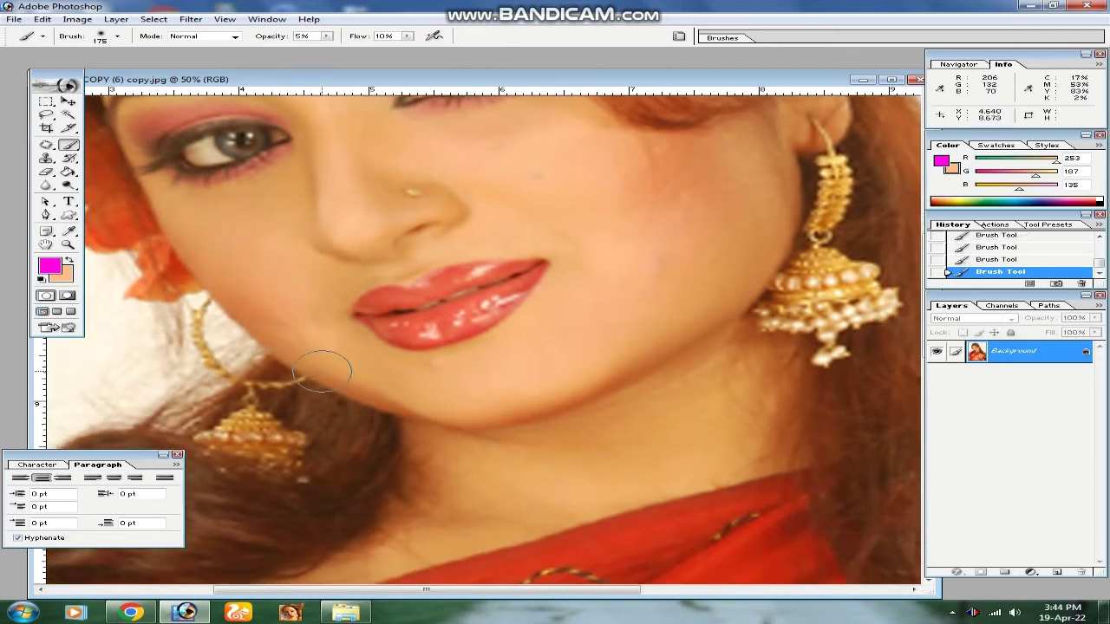
left_click_drag(545, 313, 518, 210)
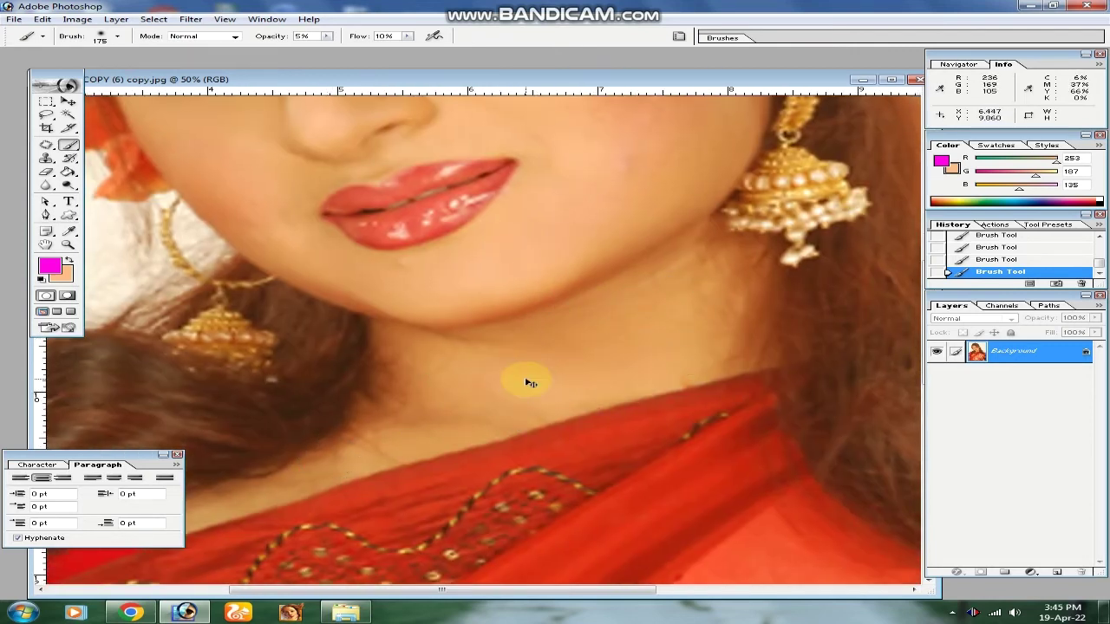
key("ctrl+0")
key("Tab")
key("Tab")
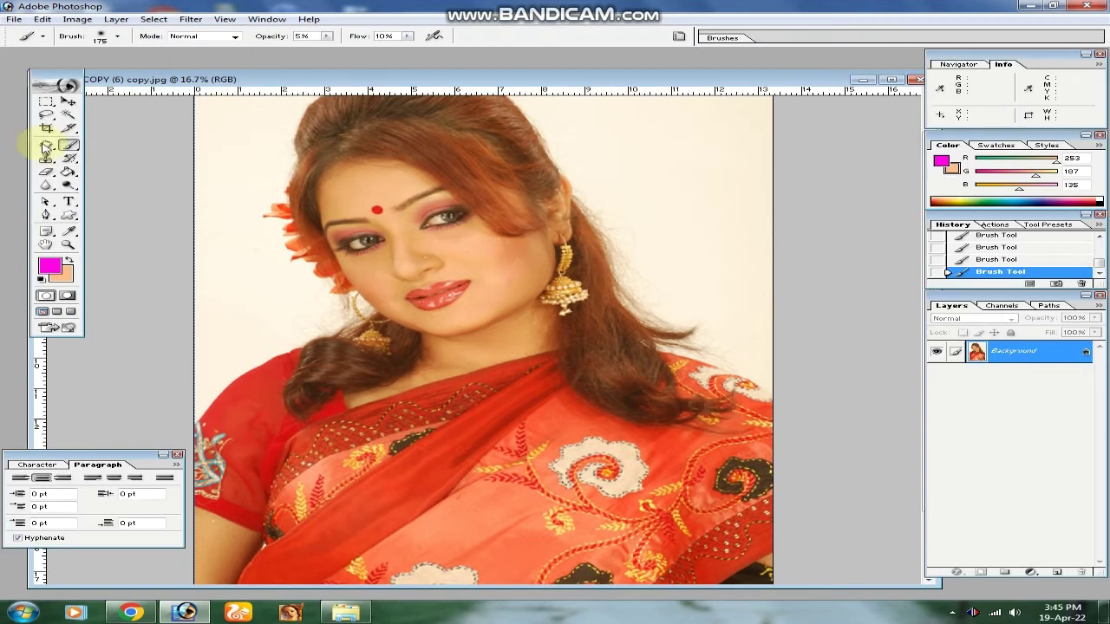
Start a Pen tool path at one corner of the mouth and trace the upper lip's outline to the opposite corner
left_click(67, 102)
key("Tab")
left_click_drag(303, 240, 548, 312)
left_click_drag(384, 246, 760, 364)
left_click_drag(623, 347, 707, 328)
key("Tab")
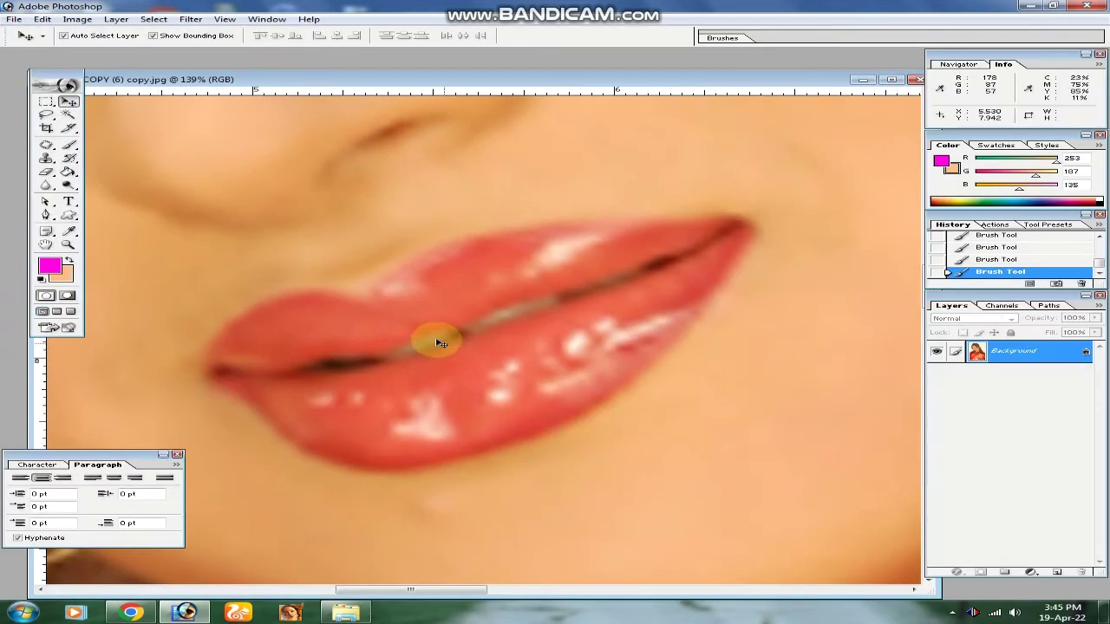
left_click(49, 216)
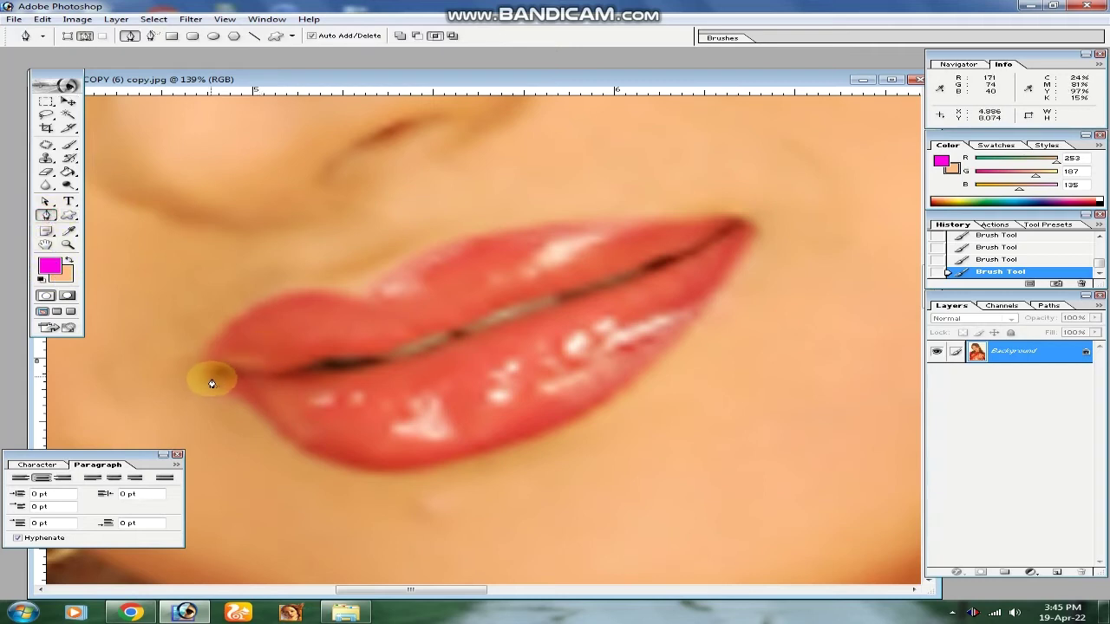
left_click(202, 380)
left_click_drag(236, 317, 269, 302)
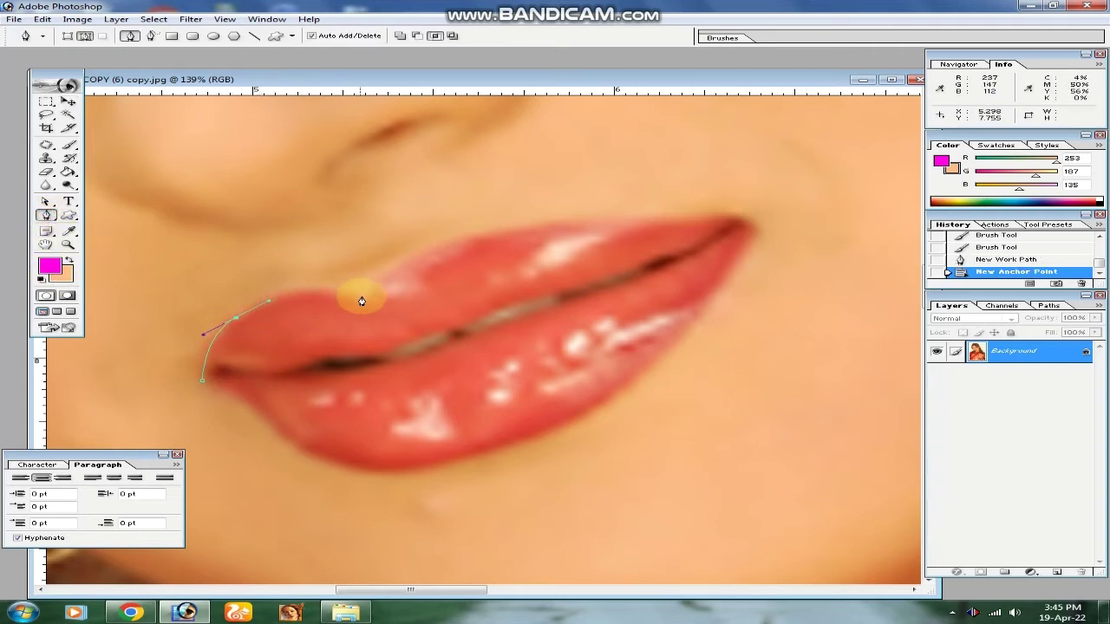
left_click_drag(365, 295, 449, 311)
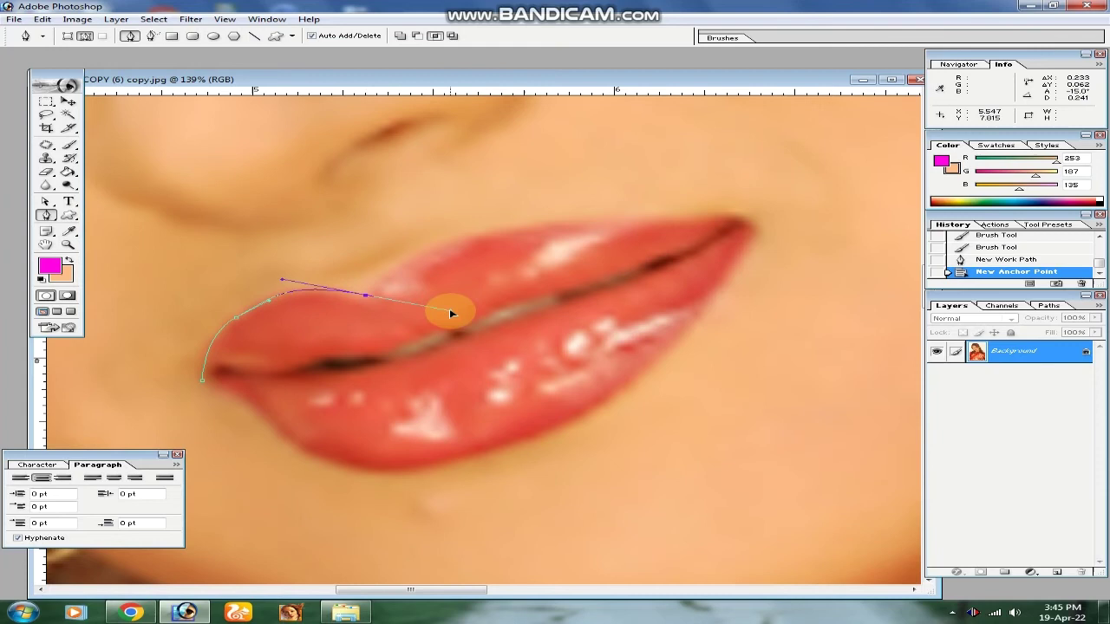
left_click(365, 296)
left_click_drag(521, 228, 679, 217)
left_click(711, 214)
left_click(740, 216)
Continue the path along the lower lip's edge and close it at its starting point in the corner of the mouth
left_click_drag(743, 253, 714, 280)
left_click(741, 253)
left_click_drag(684, 333, 623, 387)
left_click_drag(544, 439, 590, 400)
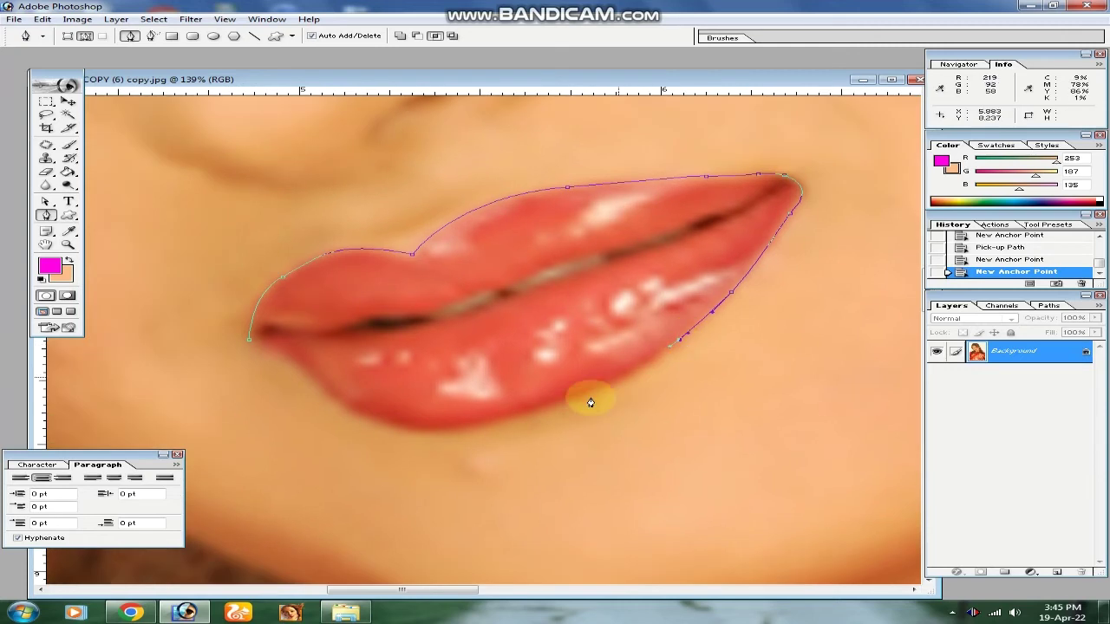
left_click(547, 406)
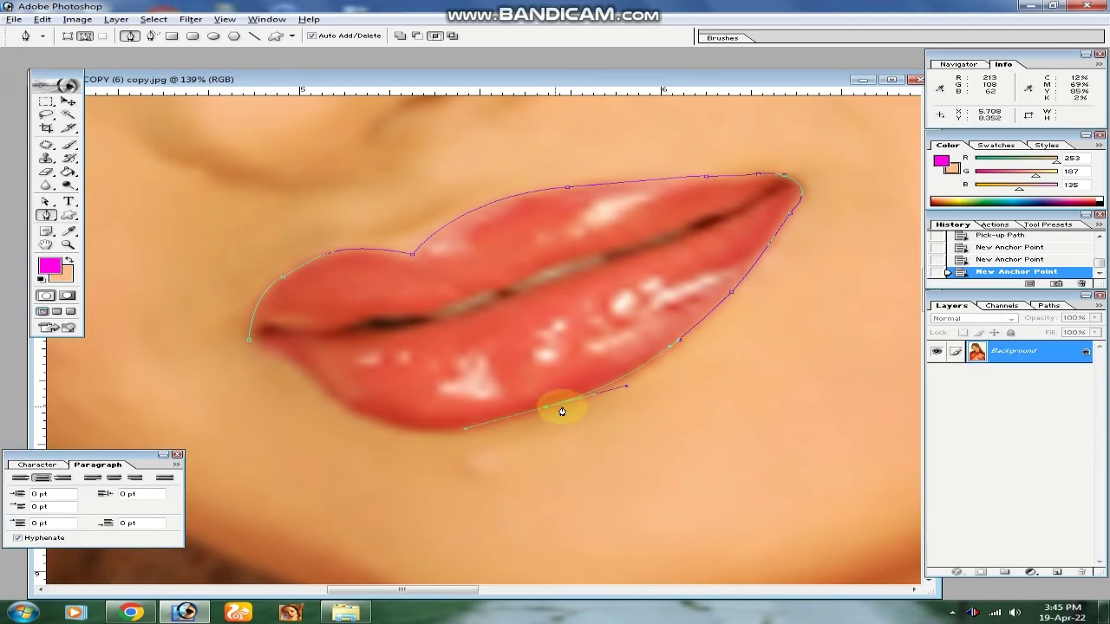
left_click_drag(349, 406, 260, 352)
left_click(349, 406)
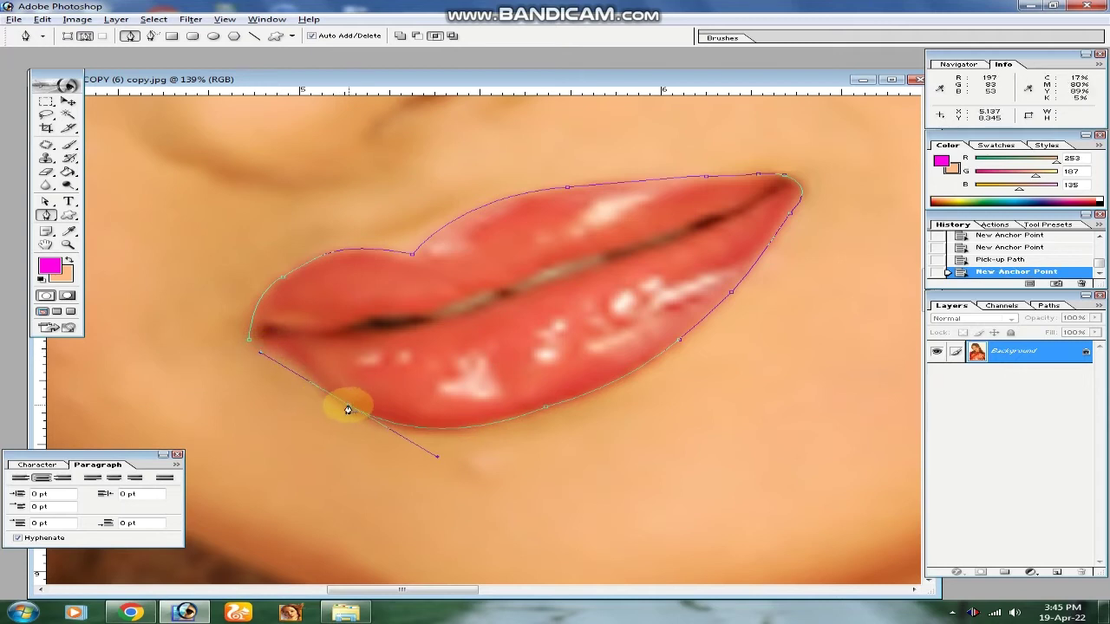
left_click(297, 362)
left_click(248, 338)
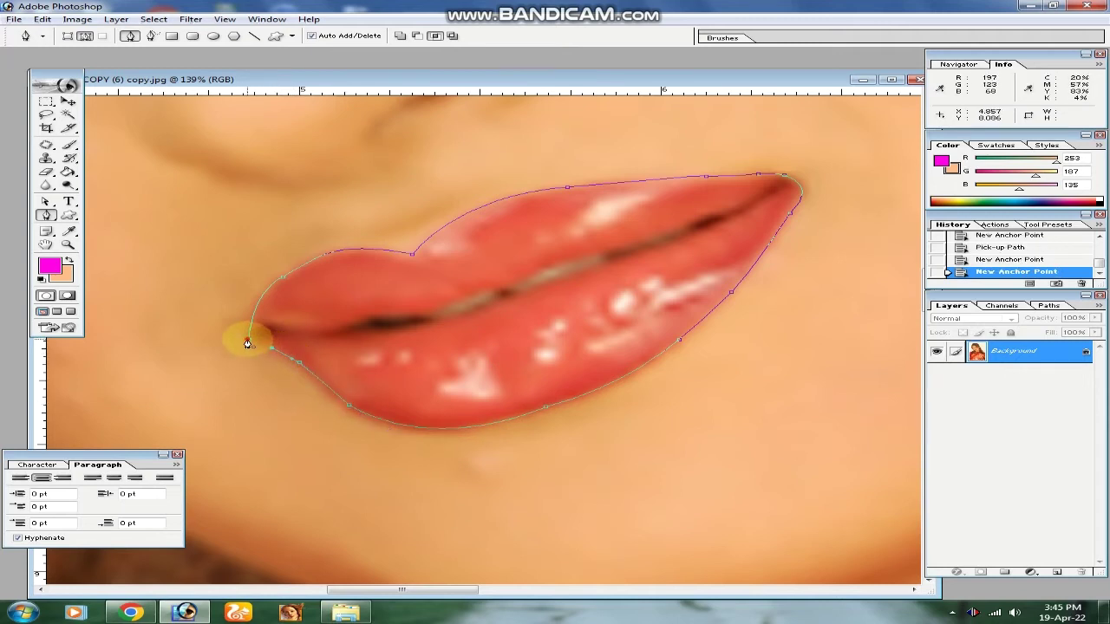
Turn the lip path into a selection with a 2-pixel feather and copy the lips onto a new layer
right_click(302, 332)
left_click(367, 388)
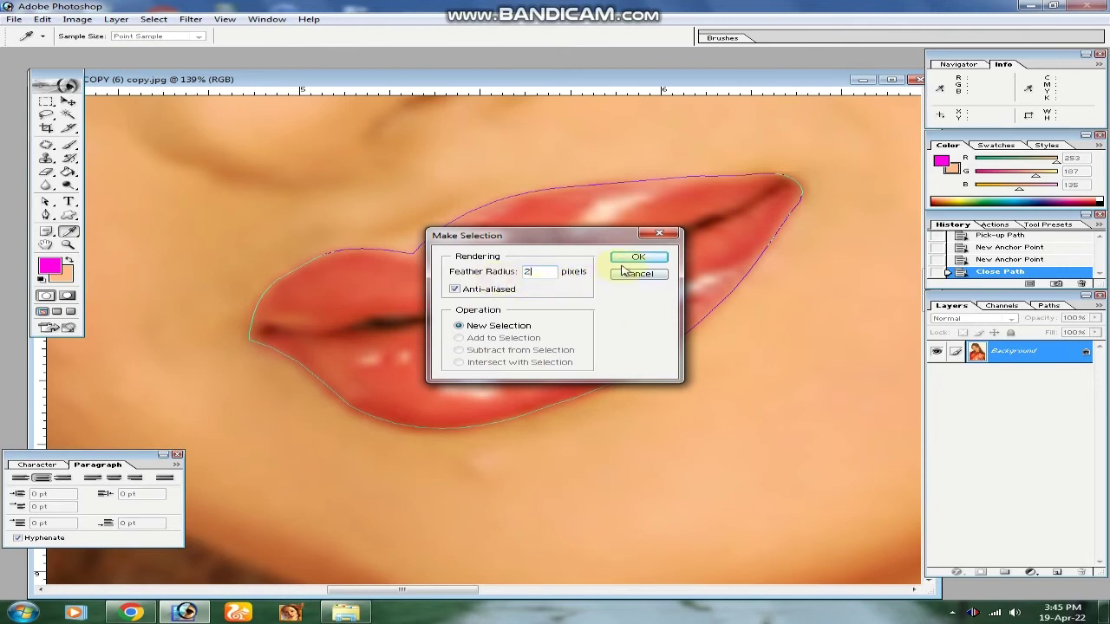
left_click(622, 262)
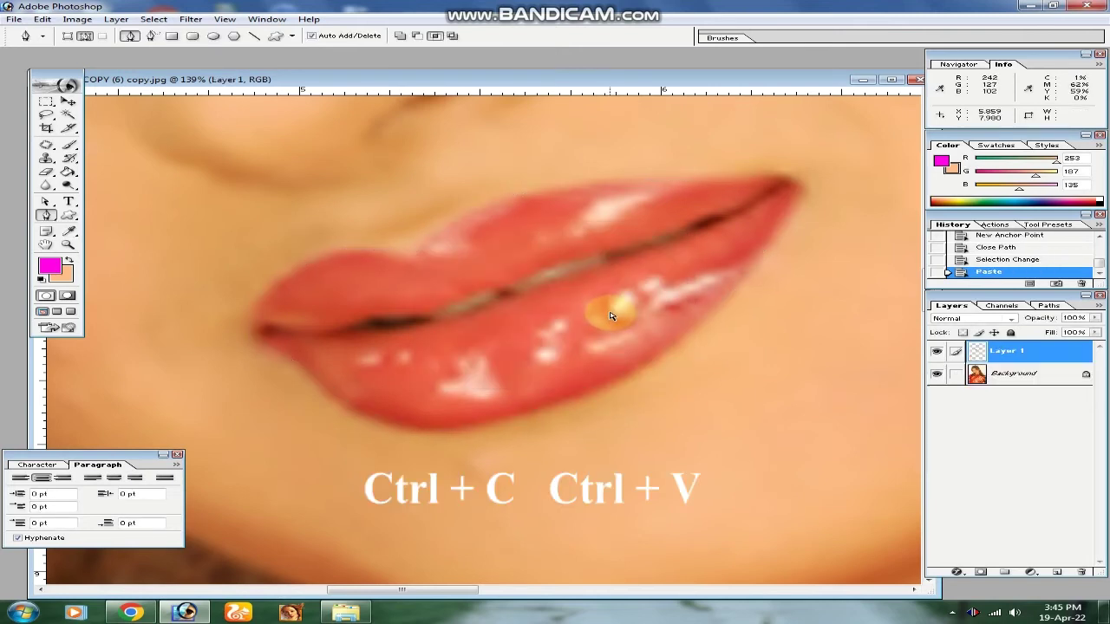
left_click(957, 573)
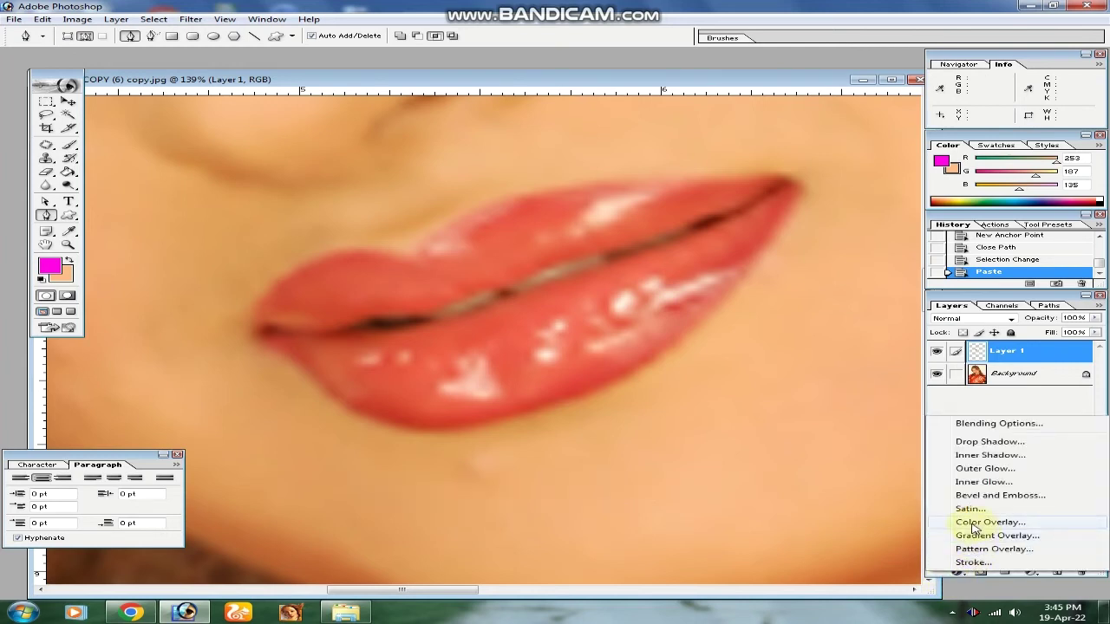
left_click(508, 336)
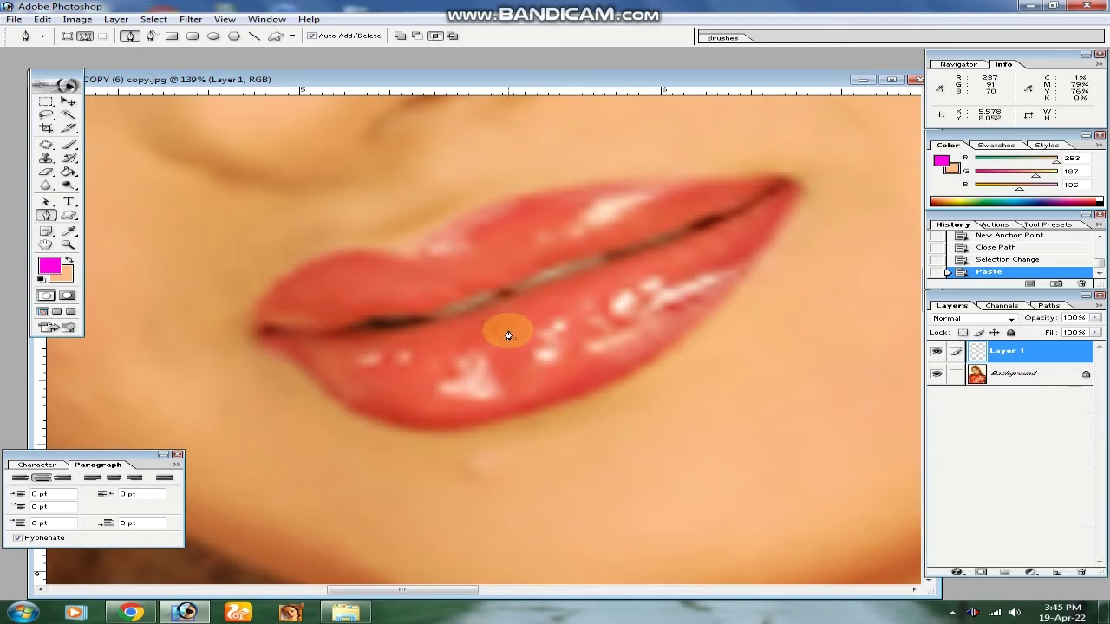
Deepen the copied lips with Levels, setting the black input to 34 and the midtone to 0.78, and check the portrait
key("ctrl+l")
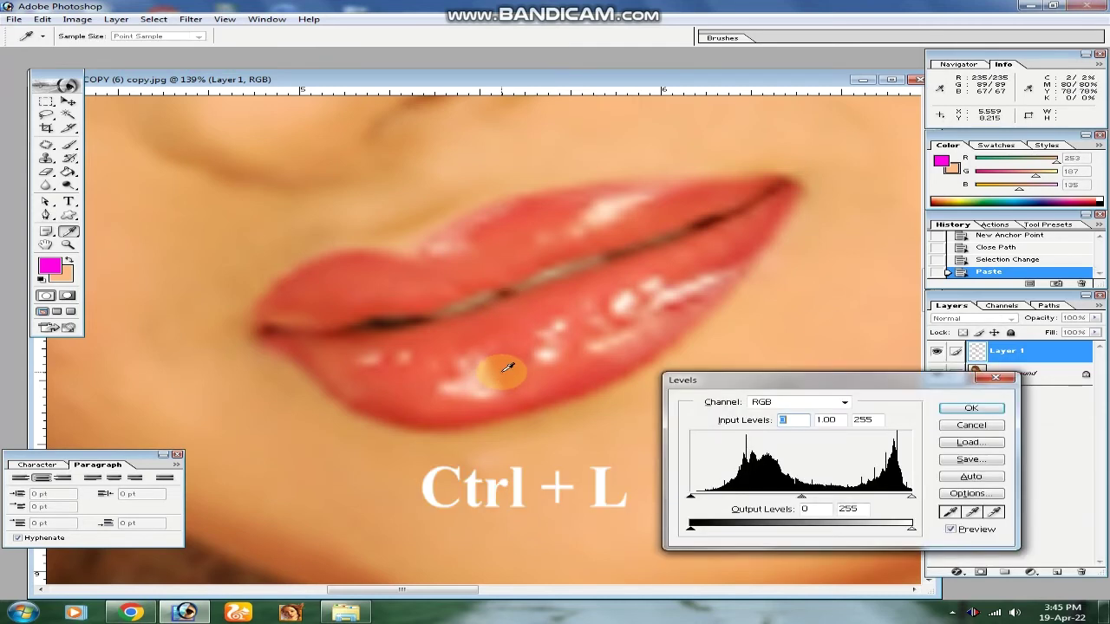
left_click_drag(845, 387, 850, 286)
mouse_move(915, 396)
left_mouse_down()
mouse_move(880, 397)
mouse_move(934, 391)
left_mouse_up()
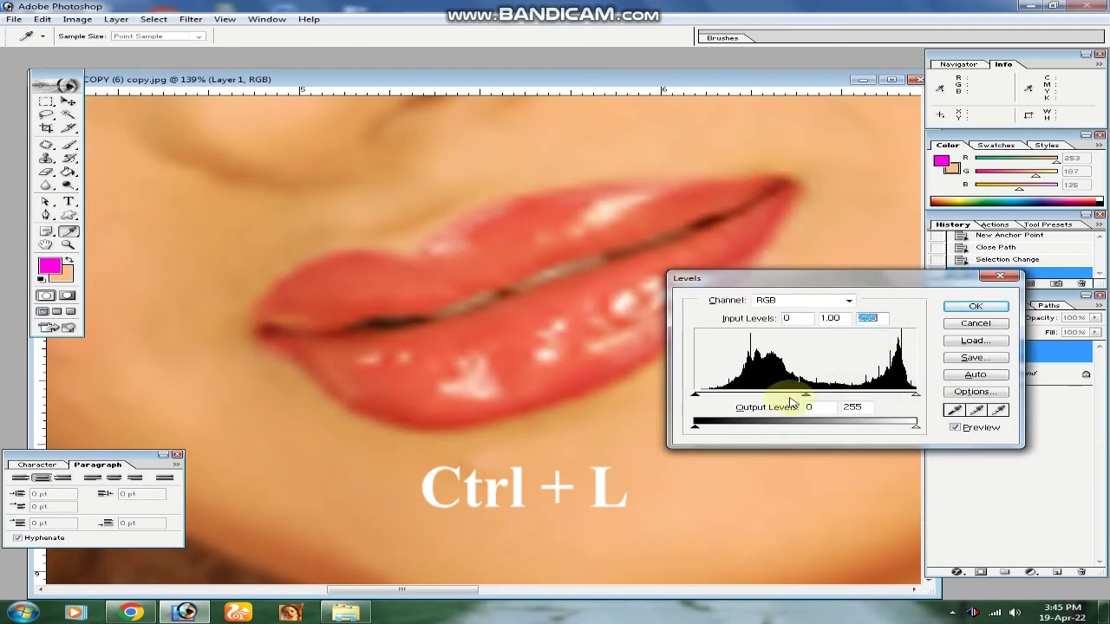
mouse_move(807, 398)
left_mouse_down()
mouse_move(832, 396)
mouse_move(820, 398)
left_mouse_up()
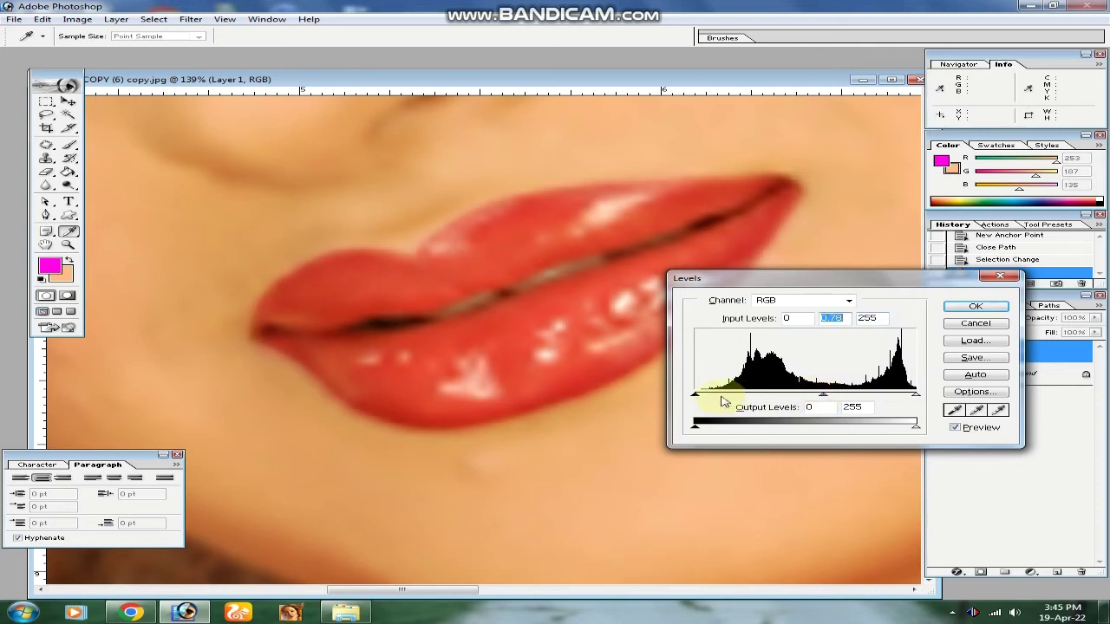
mouse_move(697, 395)
left_mouse_down()
mouse_move(729, 396)
mouse_move(716, 397)
left_mouse_up()
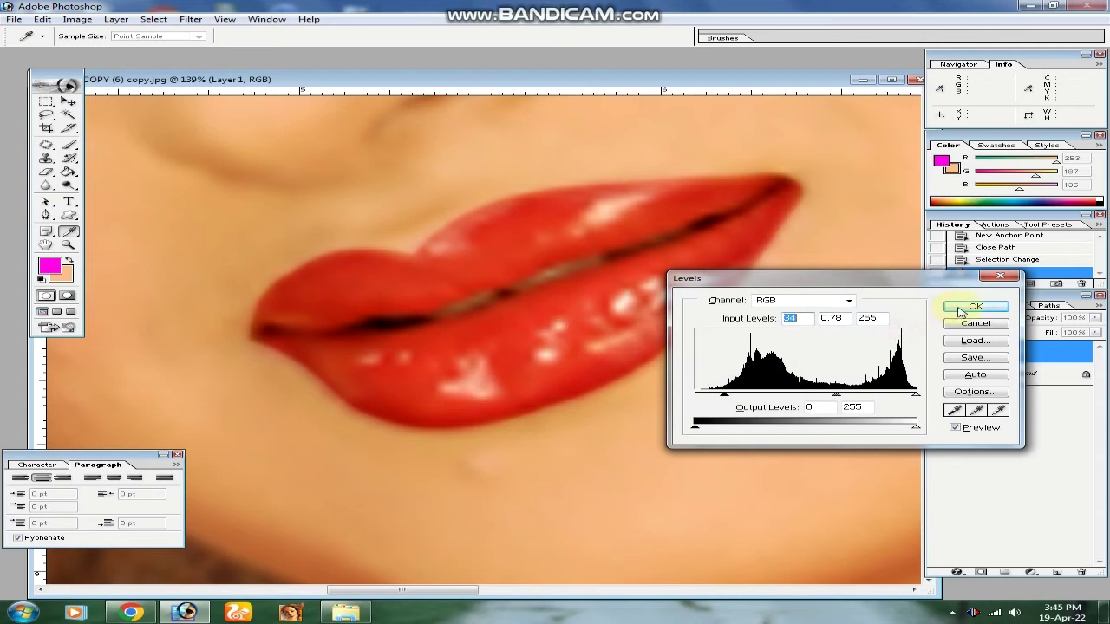
left_click(971, 308)
key("ctrl+alt+0")
key("ctrl+0")
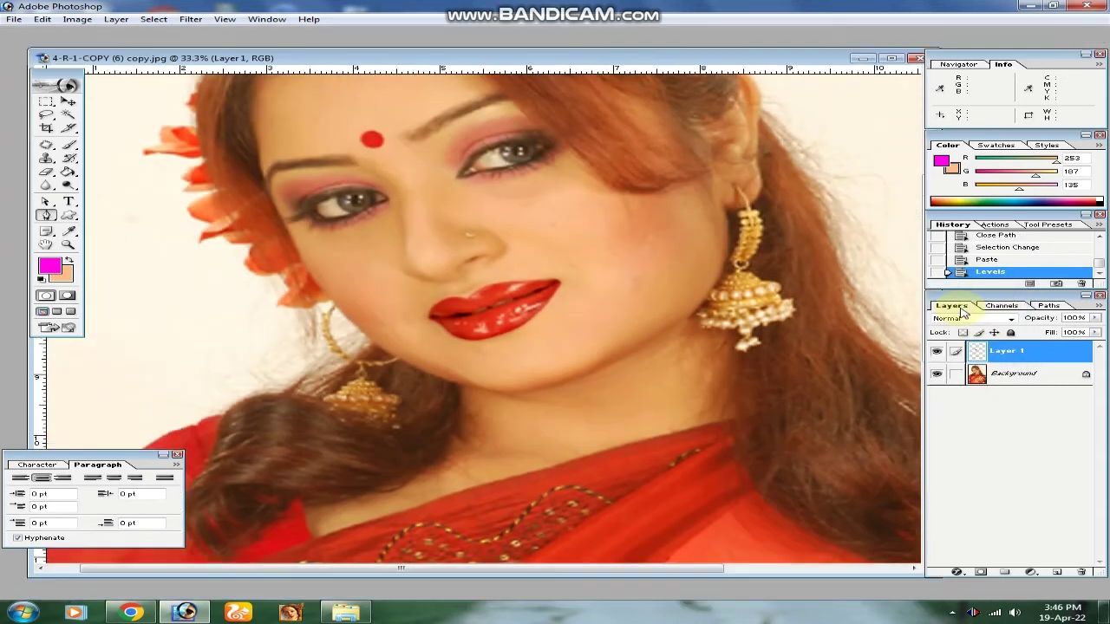
Retouch the teeth showing between the lips on the lip layer with the Dodge tool, using a small brush
left_click(66, 104)
key("Tab")
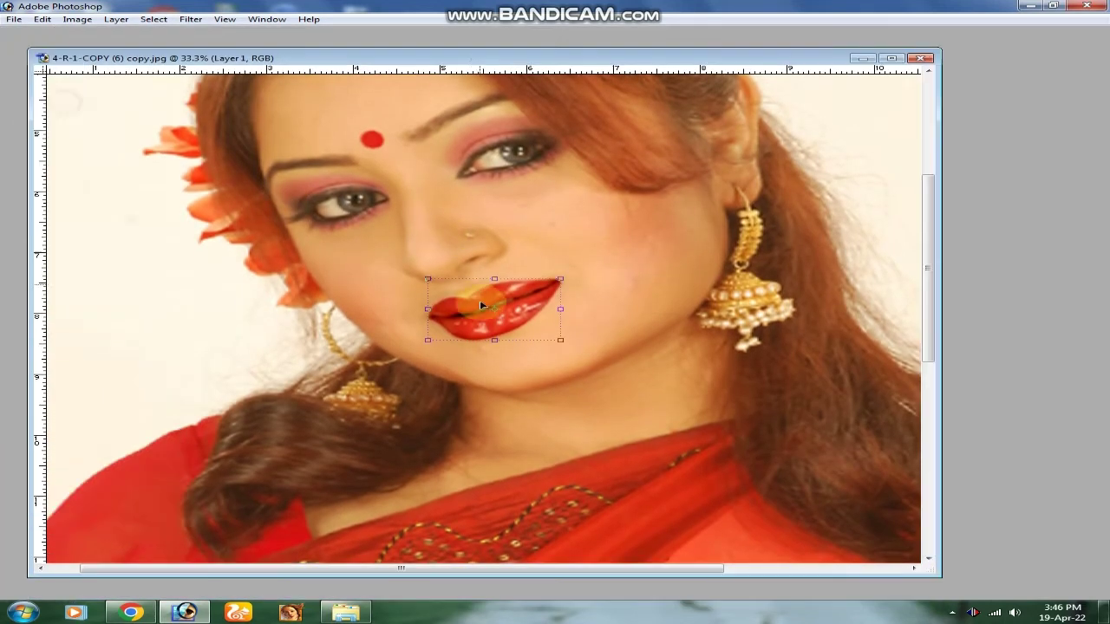
left_click_drag(390, 258, 753, 336)
left_click_drag(533, 310, 612, 274)
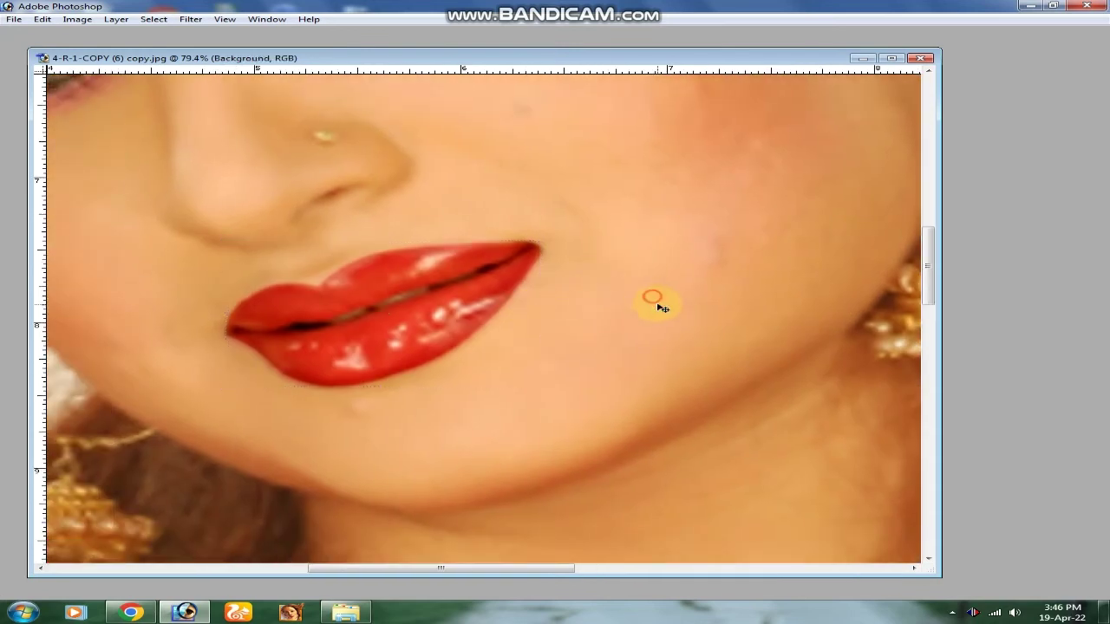
left_click_drag(433, 266, 641, 379)
key("ctrl+z")
left_click_drag(212, 263, 557, 327)
key("Tab")
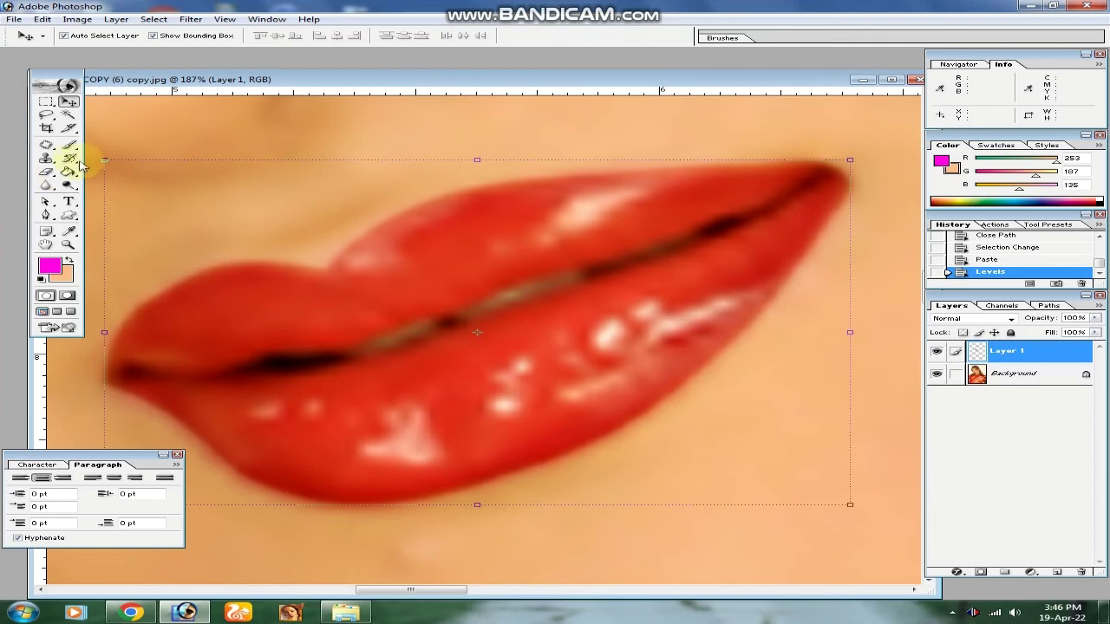
left_click(69, 186)
key("Tab")
key("bracketleft")
key("bracketleft")
key("bracketleft")
key("bracketleft")
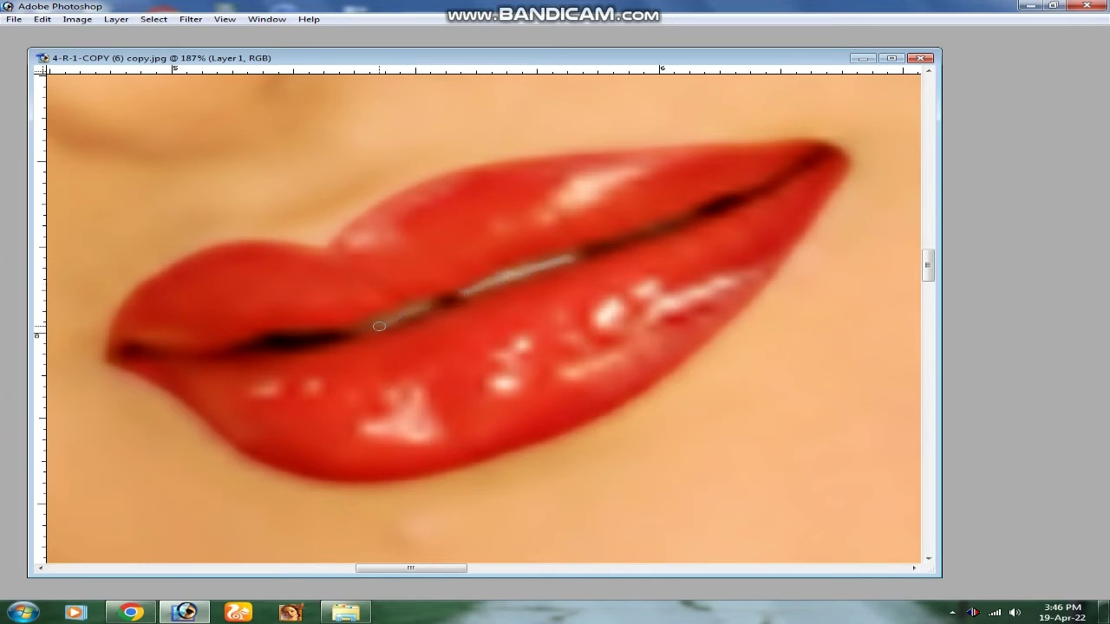
left_click(415, 323)
key("ctrl+minus")
key("ctrl+minus")
key("ctrl+minus")
key("ctrl+minus")
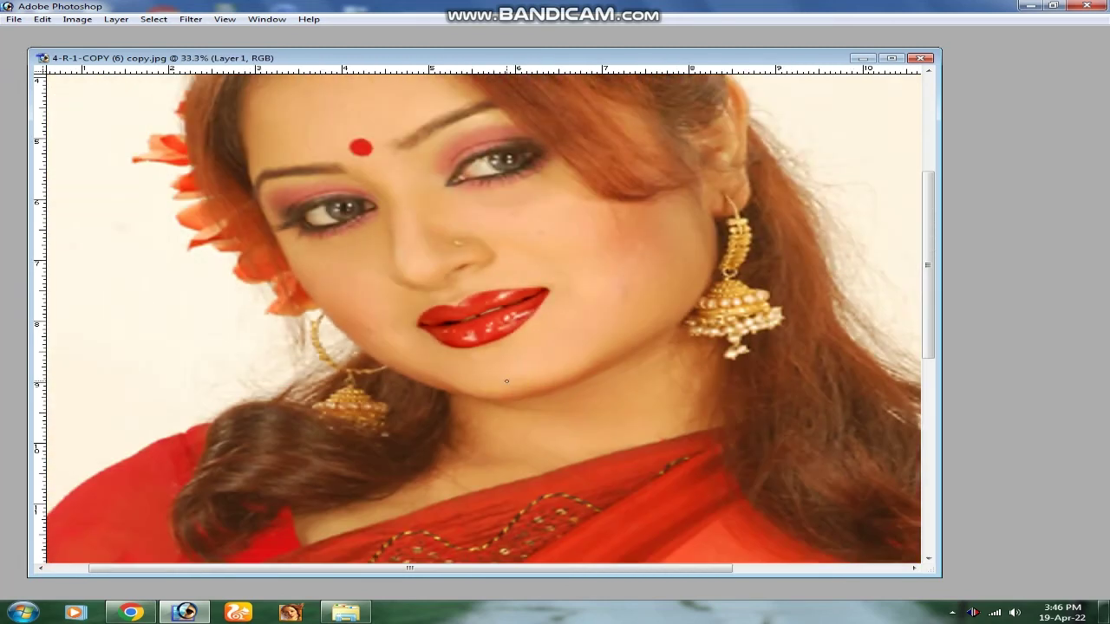
Make the Background layer active for the eye nearer the flowers and confirm magenta FF00E4 as the foreground colour
key("Tab")
left_click(68, 102)
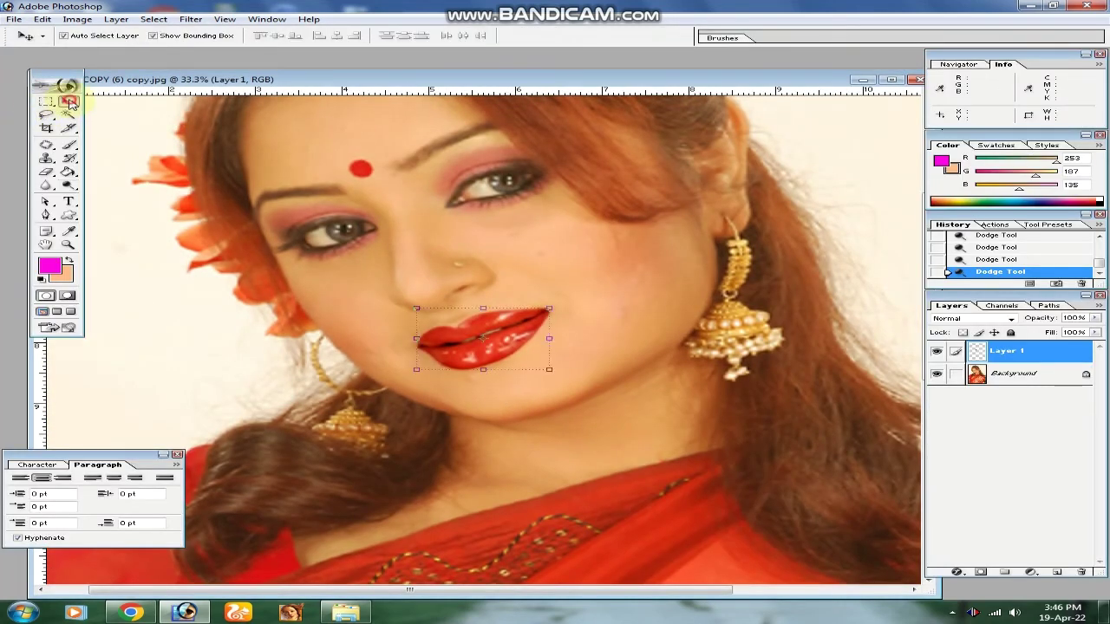
key("Tab")
left_click_drag(287, 143, 441, 263)
left_click_drag(356, 227, 559, 244)
left_click(553, 240)
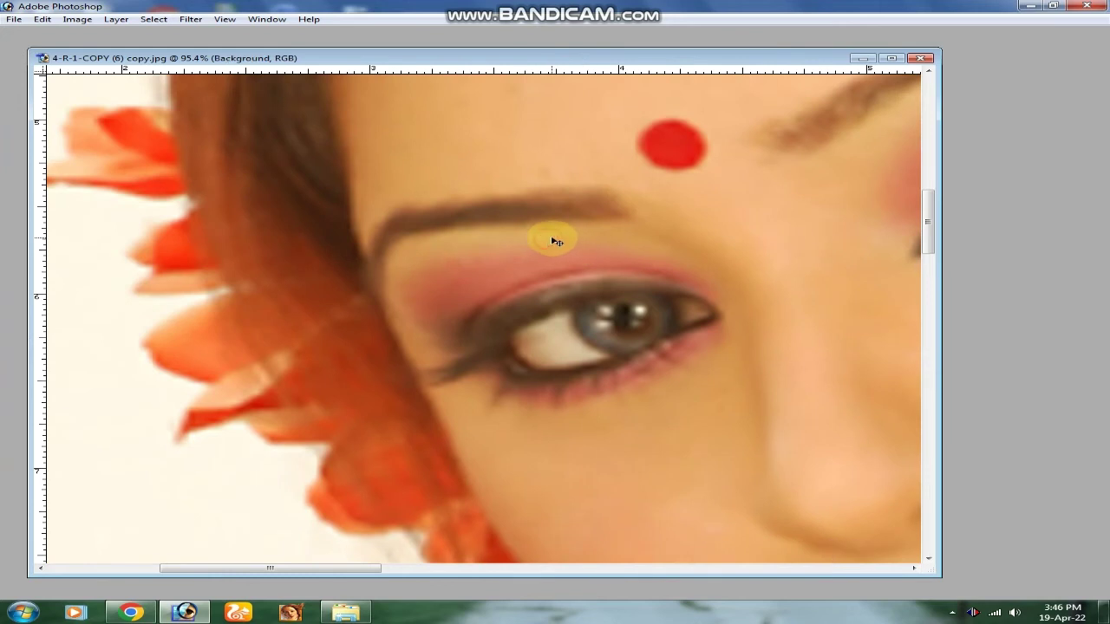
key("Tab")
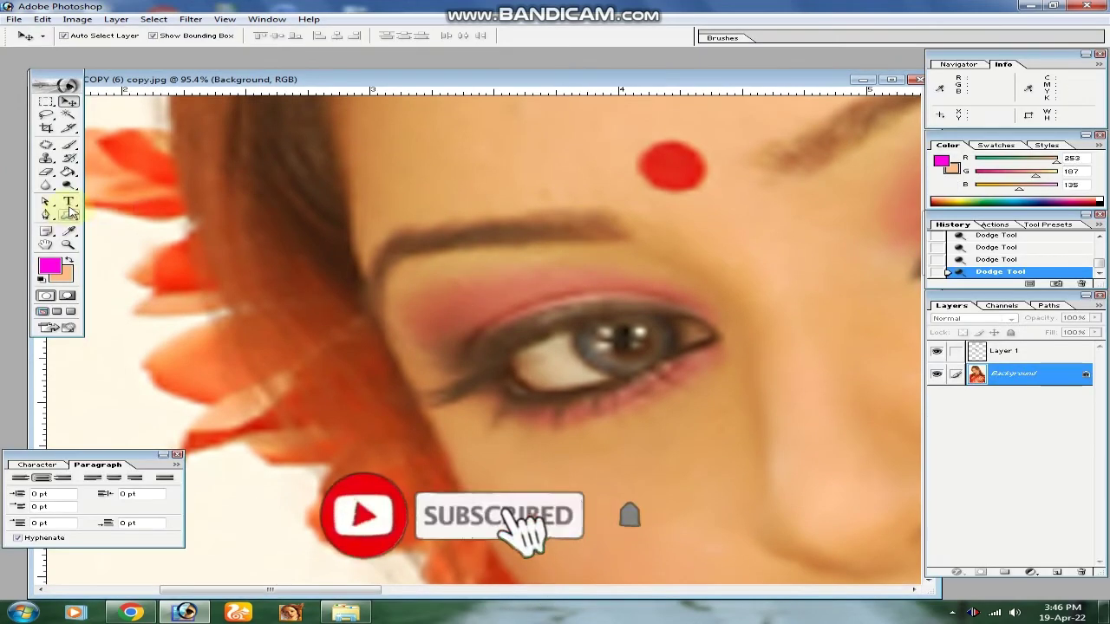
left_click(49, 269)
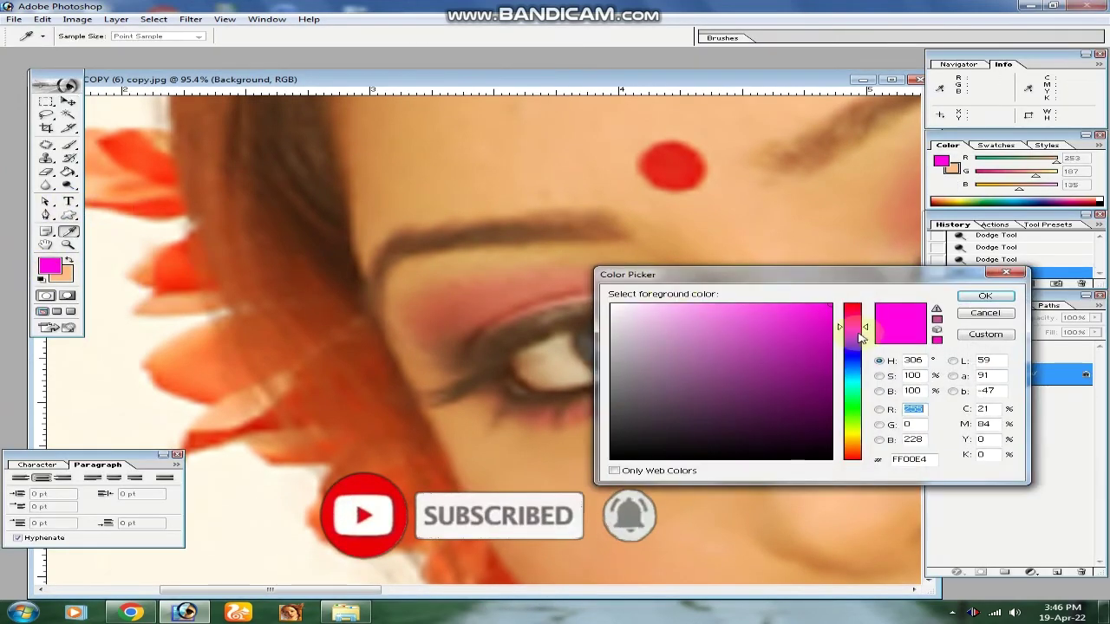
left_click(984, 295)
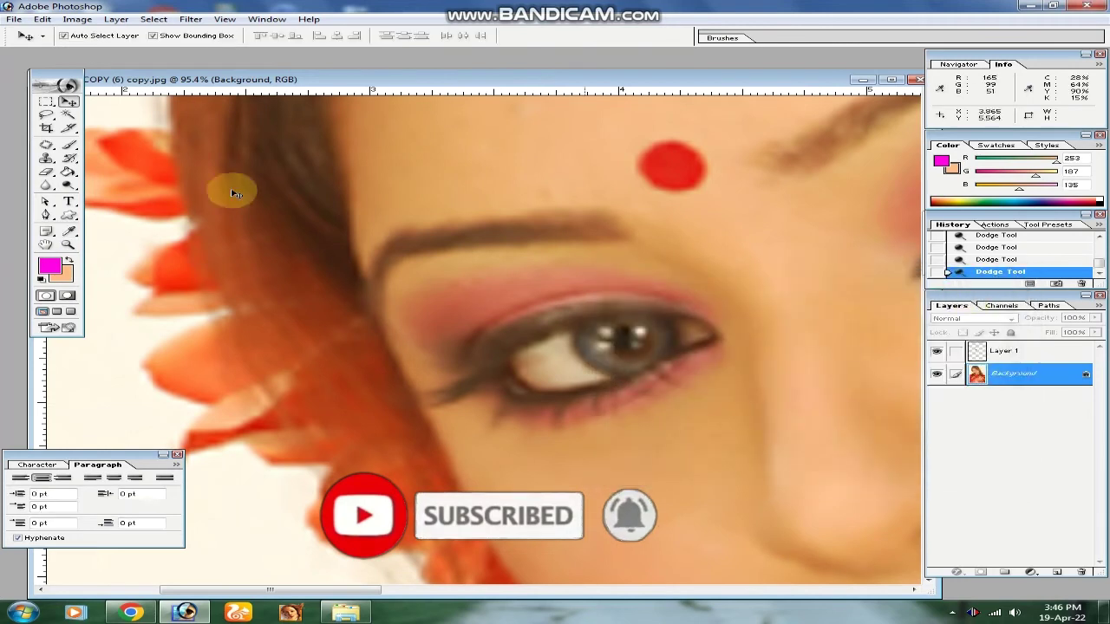
Paint magenta eyeshadow on the upper eyelid with the Brush, raising its opacity to 20% and flow to 21%
left_click(71, 146)
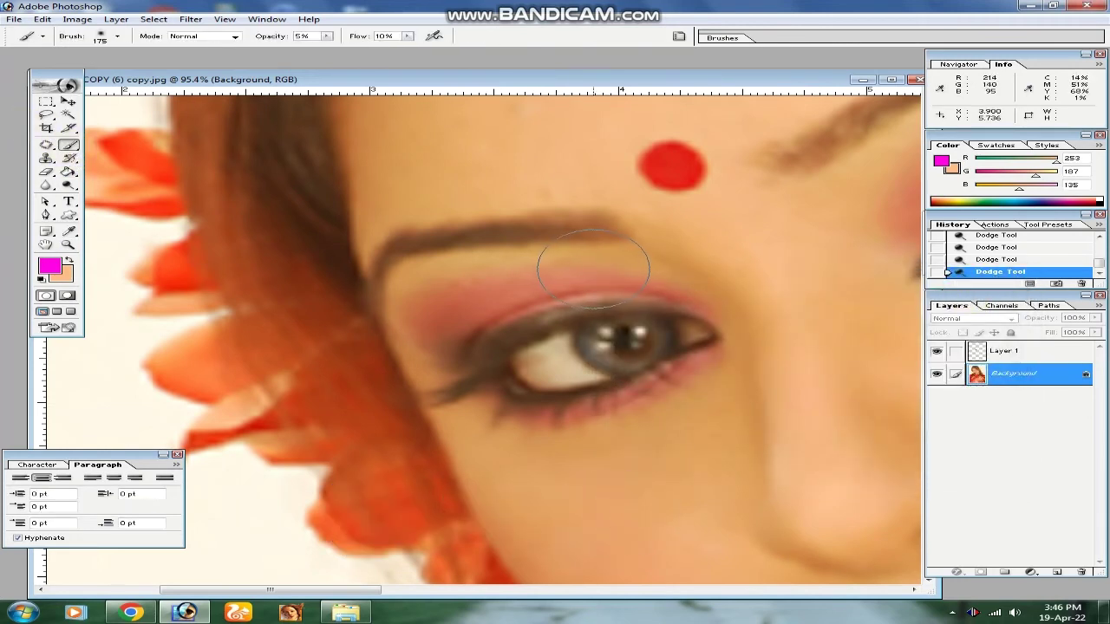
left_click(469, 317)
left_click(471, 335)
left_click(328, 37)
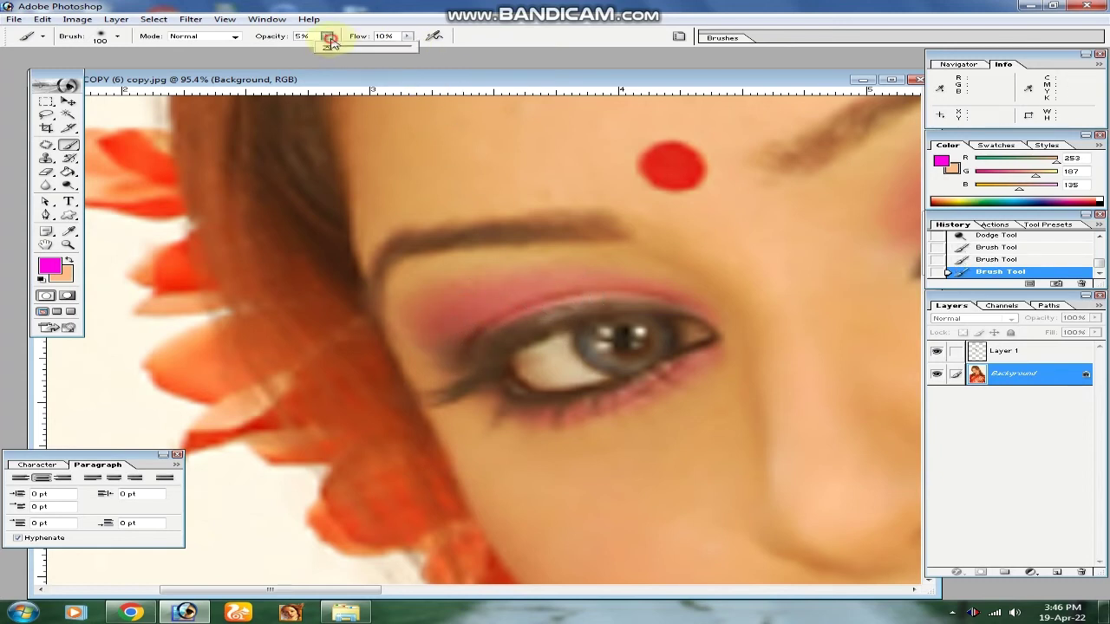
left_click_drag(327, 45, 417, 46)
left_click(408, 36)
left_click(479, 303)
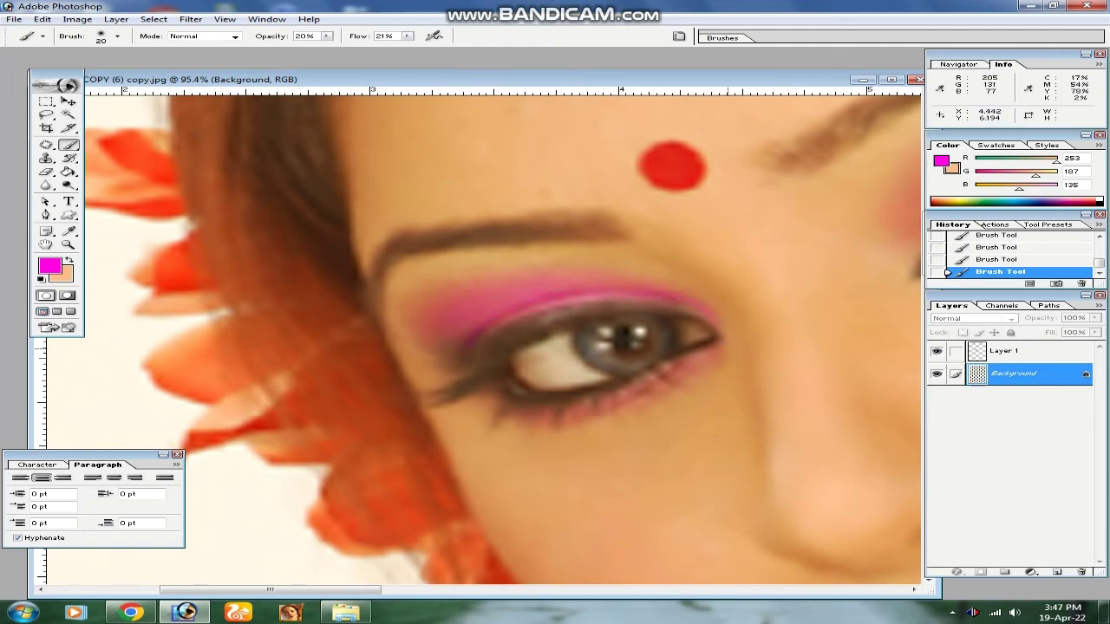
Brush magenta eyeshadow along the lower lash line of the same eye and compare both eyes
key("ctrl+minus")
left_click_drag(627, 280, 470, 444)
left_click_drag(601, 377, 625, 335)
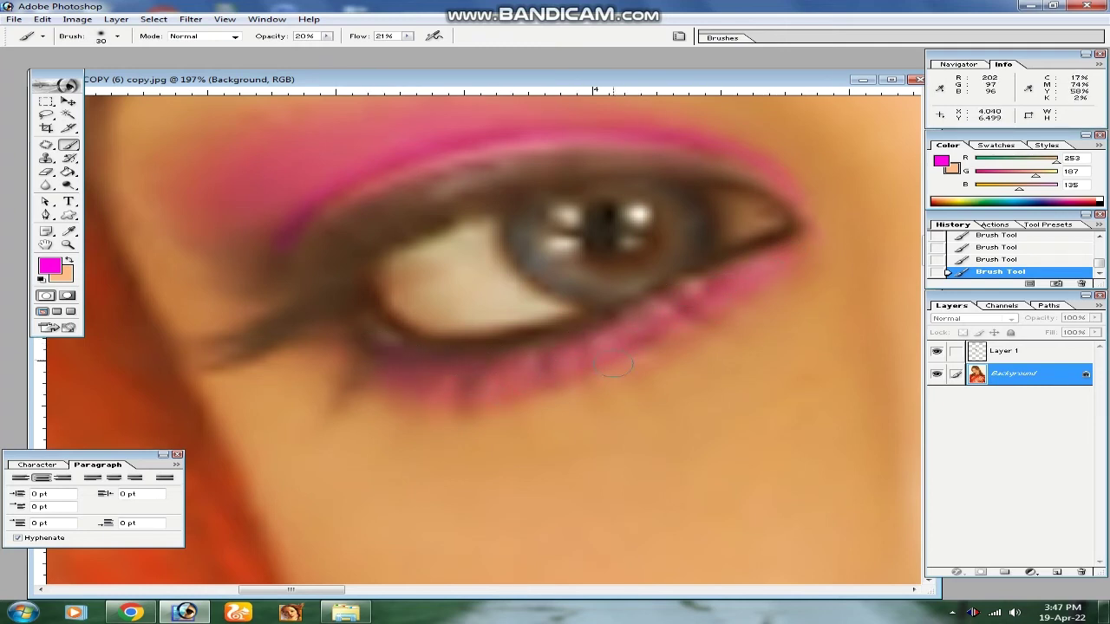
key("ctrl+minus")
key("ctrl+minus")
key("ctrl+minus")
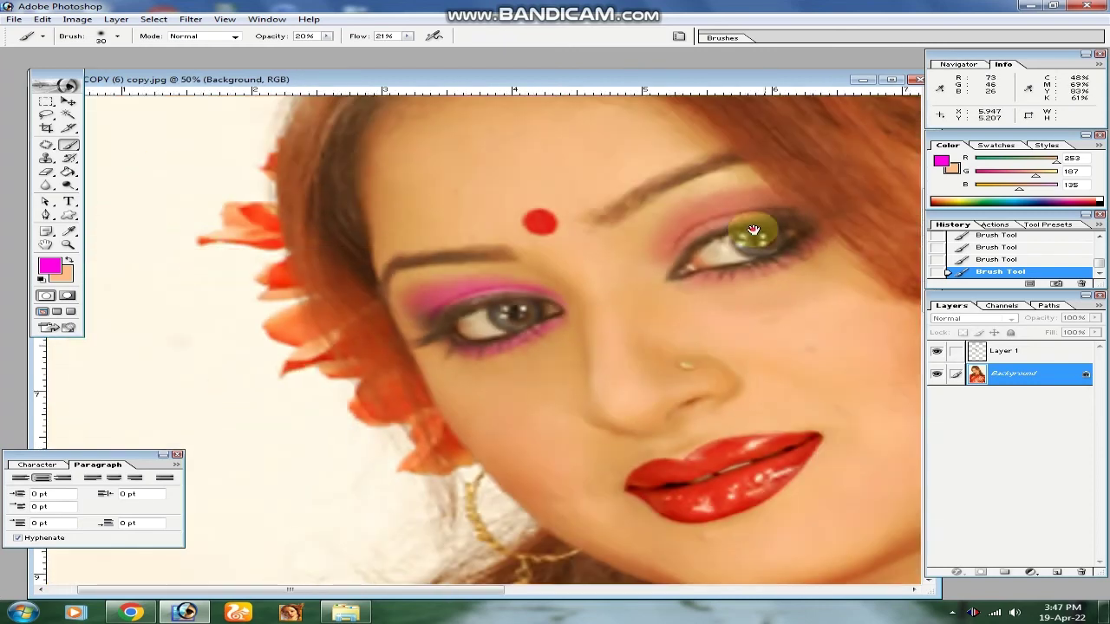
Paint matching magenta eyeshadow above and below the other eye, beside the hair
left_click_drag(706, 277, 520, 193)
left_click_drag(419, 304, 854, 330)
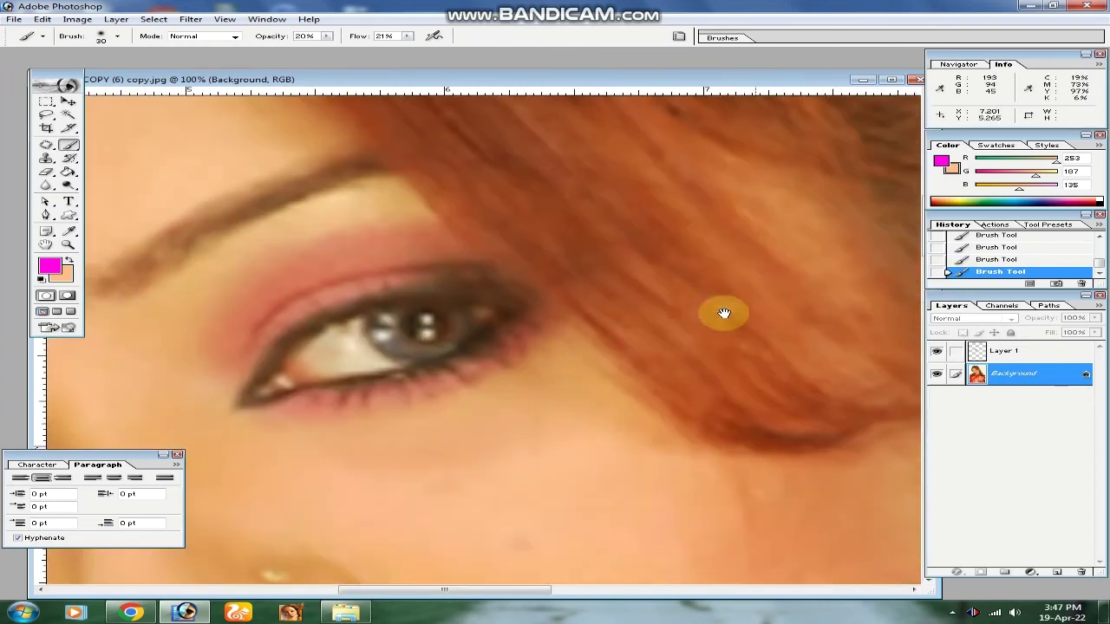
left_click_drag(724, 313, 953, 244)
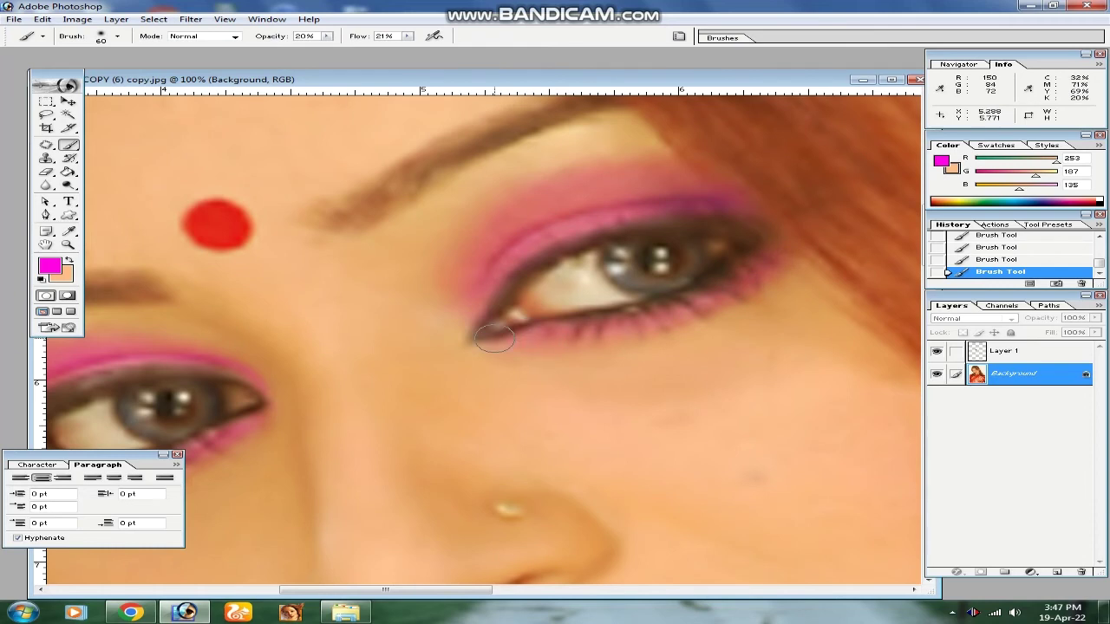
Darken the eyeliner, lash wing and iris of the eye nearer the flowers with the Burn tool at 24% exposure on shadows
left_click_drag(393, 279, 480, 285)
left_click(69, 186)
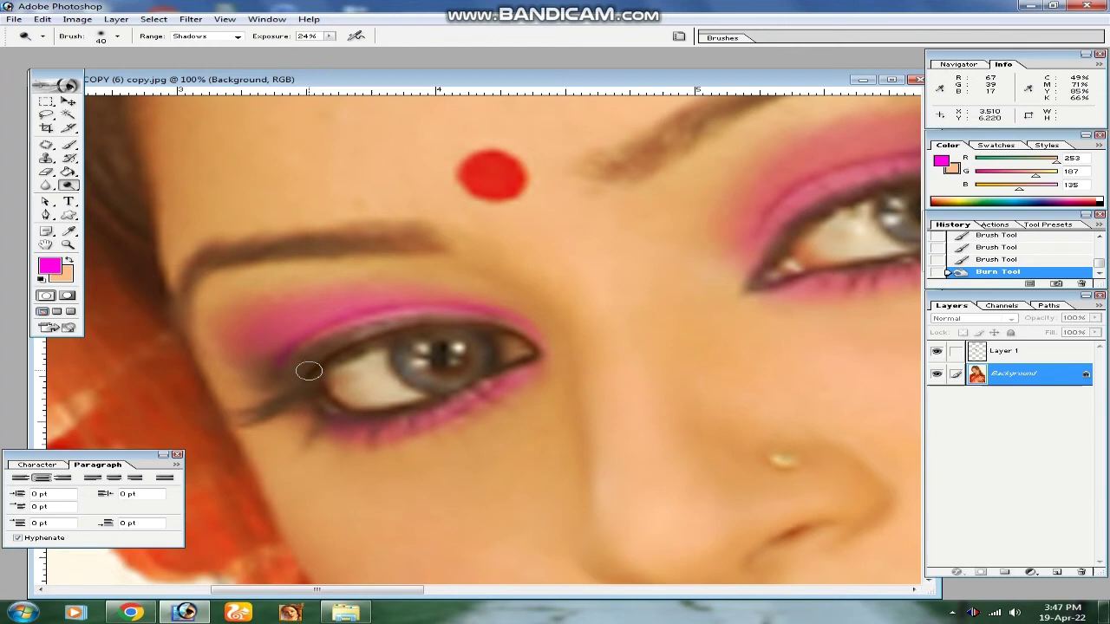
mouse_move(297, 369)
left_mouse_down()
mouse_move(336, 345)
mouse_move(422, 324)
mouse_move(503, 328)
mouse_move(536, 345)
left_mouse_up()
left_click_drag(300, 391, 251, 414)
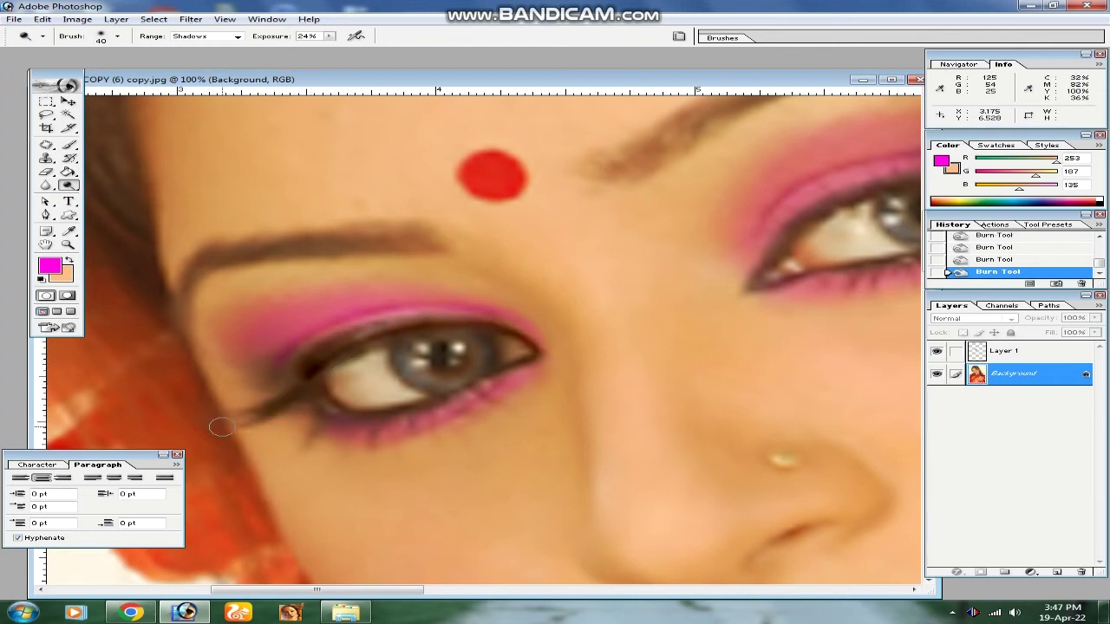
mouse_move(313, 392)
left_mouse_down()
mouse_move(364, 412)
mouse_move(425, 401)
mouse_move(533, 359)
left_mouse_up()
mouse_move(462, 332)
left_mouse_down()
mouse_move(400, 356)
mouse_move(468, 388)
mouse_move(475, 340)
mouse_move(419, 382)
mouse_move(434, 351)
mouse_move(361, 388)
mouse_move(425, 385)
left_mouse_up()
left_click_drag(521, 351, 527, 351)
Retouch the other eye by dodging its light areas and burning the liner and outer corner, and check the whole face
mouse_move(686, 332)
left_mouse_down()
mouse_move(540, 337)
mouse_move(495, 351)
left_mouse_up()
left_click_drag(692, 256, 619, 295)
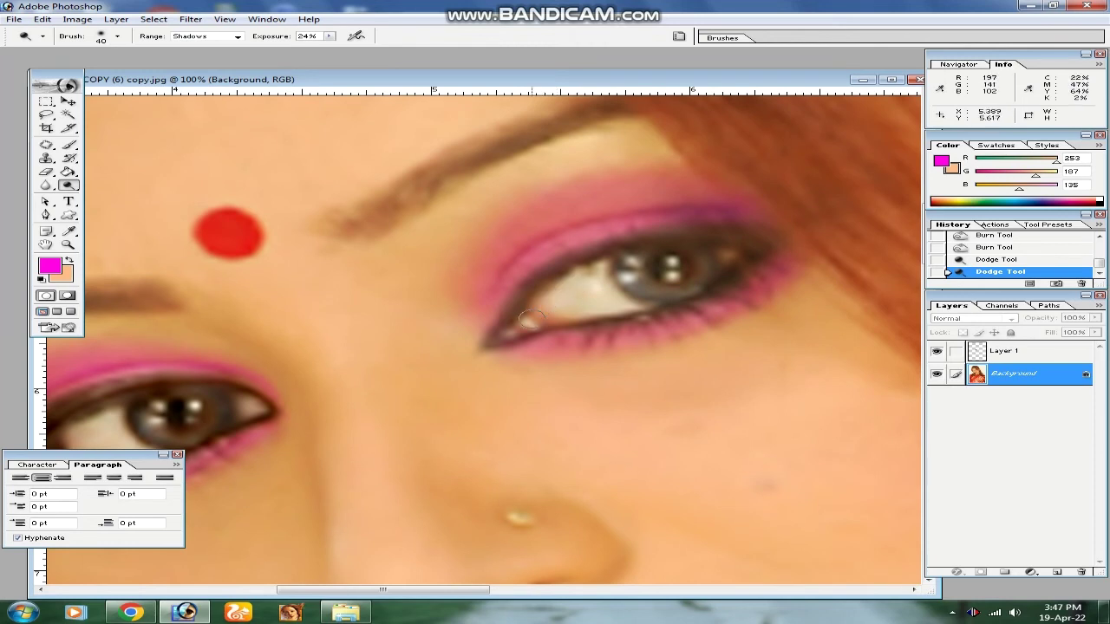
mouse_move(640, 298)
left_mouse_down()
mouse_move(715, 280)
mouse_move(732, 259)
mouse_move(713, 254)
mouse_move(724, 286)
left_mouse_up()
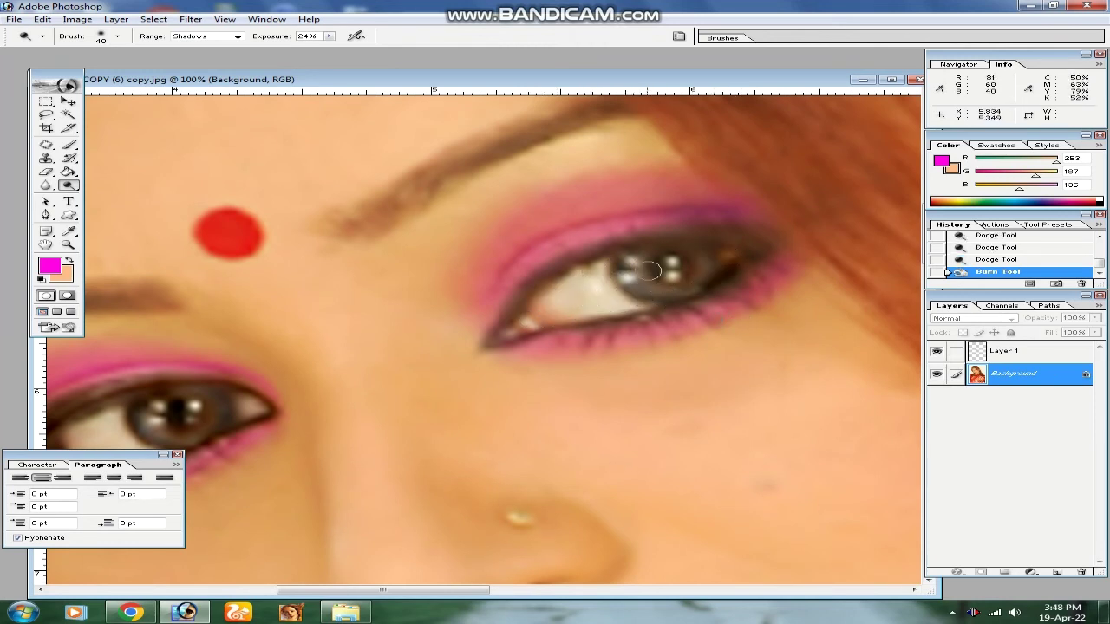
key("ctrl+z")
mouse_move(654, 298)
left_mouse_down()
mouse_move(698, 285)
mouse_move(702, 259)
mouse_move(635, 253)
mouse_move(622, 272)
mouse_move(662, 285)
mouse_move(665, 259)
mouse_move(752, 251)
left_mouse_up()
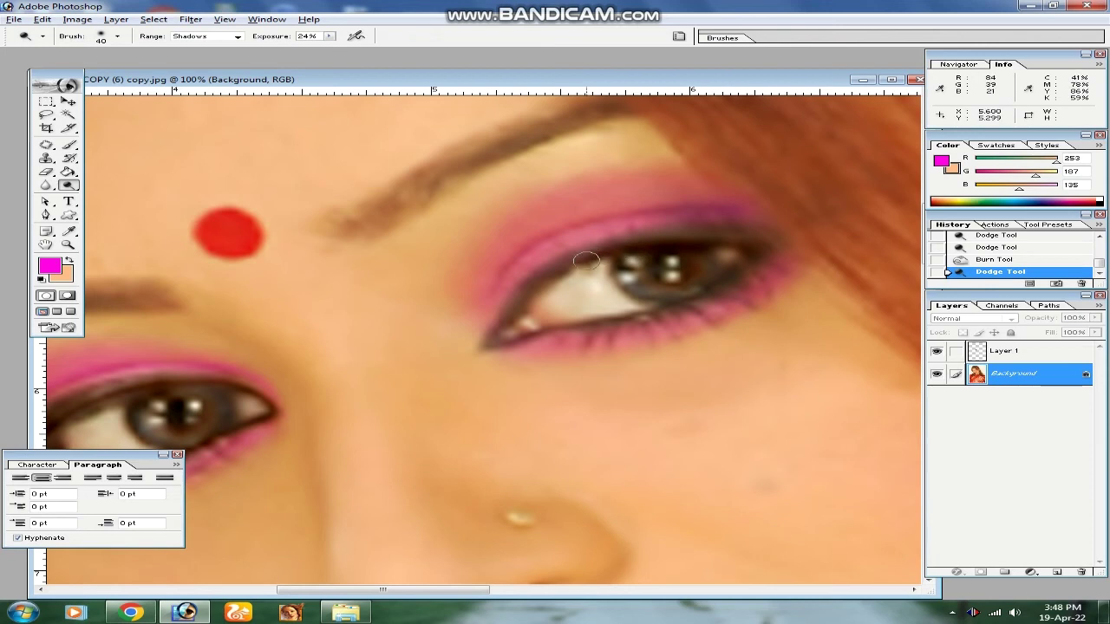
mouse_move(513, 341)
left_mouse_down()
mouse_move(694, 296)
mouse_move(760, 260)
mouse_move(737, 234)
mouse_move(777, 239)
mouse_move(683, 235)
mouse_move(595, 259)
left_mouse_up()
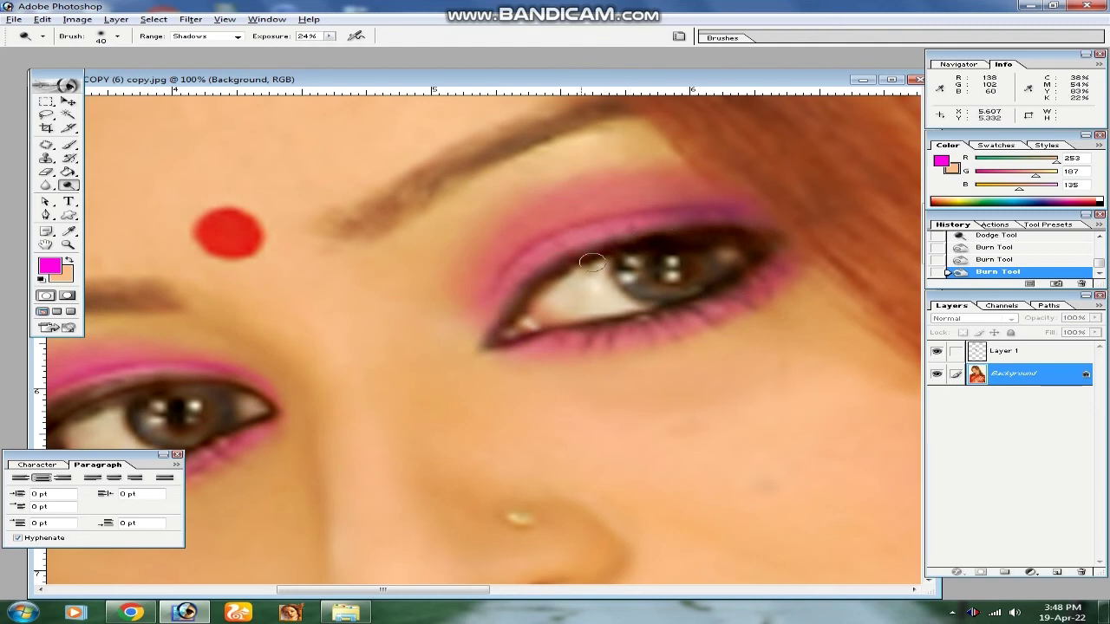
key("ctrl+minus")
key("ctrl+minus")
key("ctrl+minus")
key("ctrl+minus")
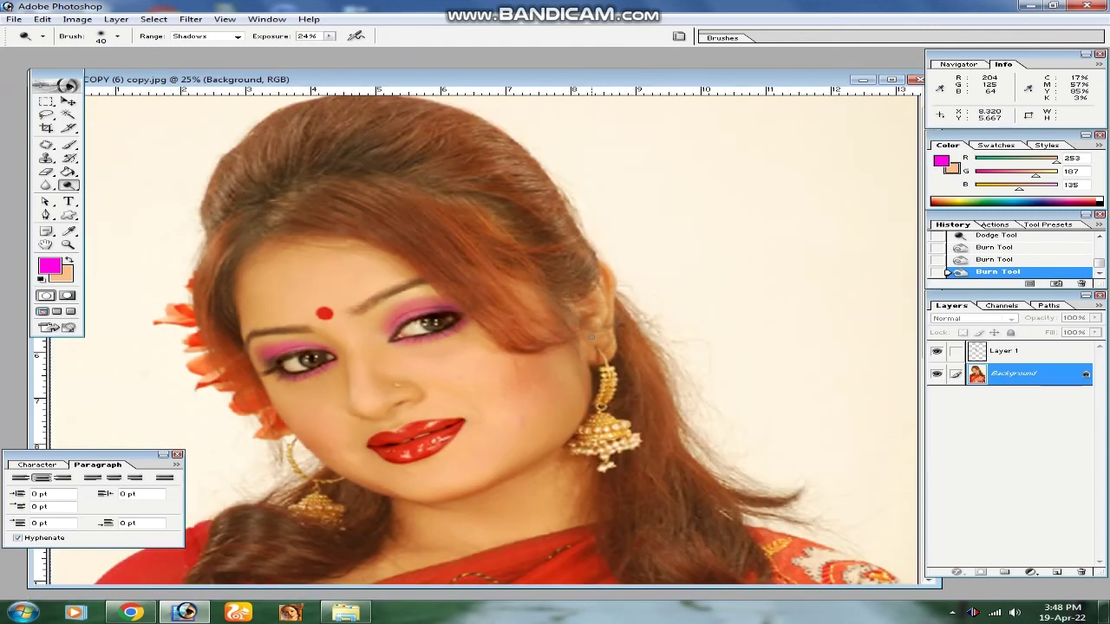
Darken both eyebrows and the red forehead dot with Burn tool strokes, and check the whole portrait
left_click_drag(244, 263, 468, 361)
left_click_drag(529, 318, 550, 267)
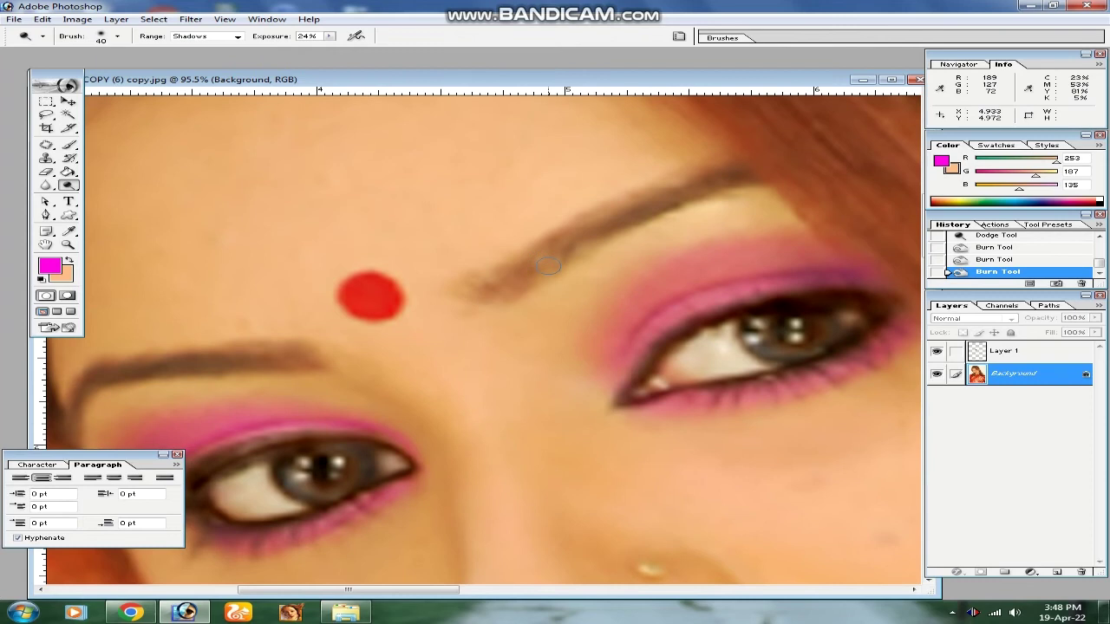
mouse_move(498, 292)
left_mouse_down()
mouse_move(592, 219)
mouse_move(704, 207)
left_mouse_up()
left_click_drag(375, 294, 366, 306)
mouse_move(338, 353)
left_mouse_down()
mouse_move(735, 313)
mouse_move(595, 318)
mouse_move(503, 340)
mouse_move(481, 360)
left_mouse_up()
mouse_move(634, 448)
left_mouse_down()
mouse_move(495, 280)
mouse_move(448, 270)
left_mouse_up()
left_click_drag(799, 501, 562, 370)
key("ctrl+minus")
key("ctrl+minus")
key("ctrl+minus")
key("ctrl+minus")
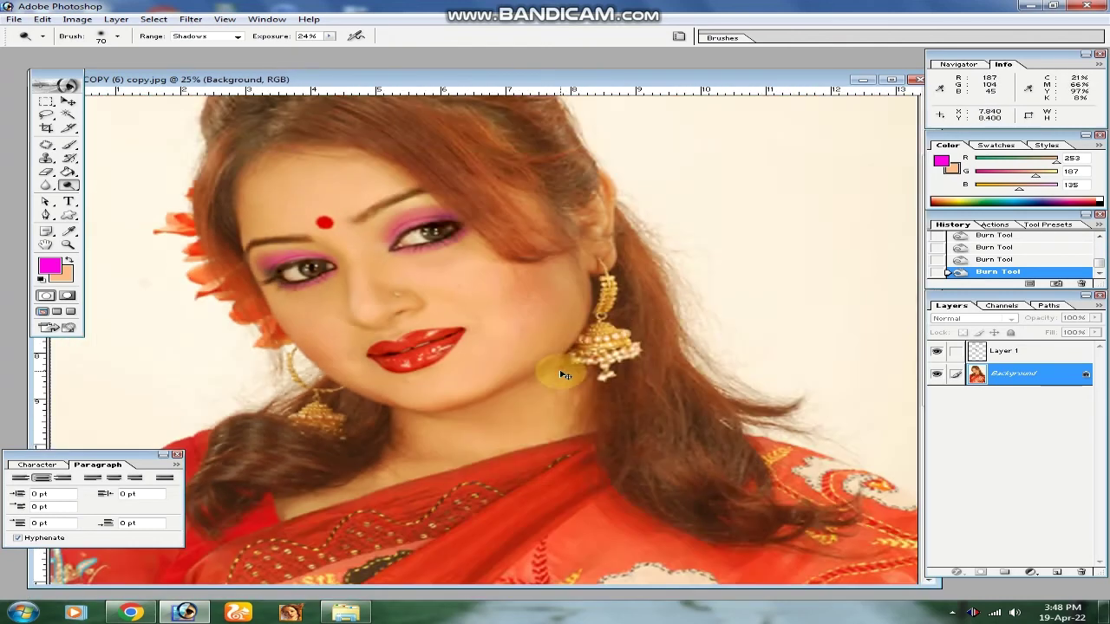
Switch to the Move tool, hide all the panels and check the whole portrait at reduced size
key("ctrl+minus")
key("Tab")
key("Tab")
left_click(70, 102)
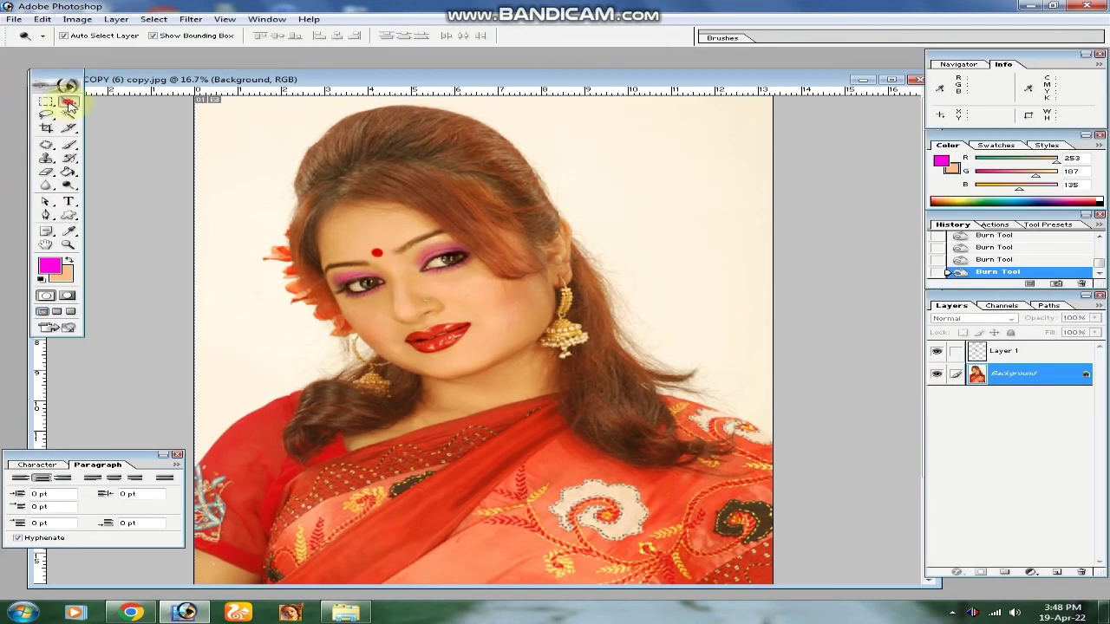
key("Tab")
scroll(525, 251, "down", 2)
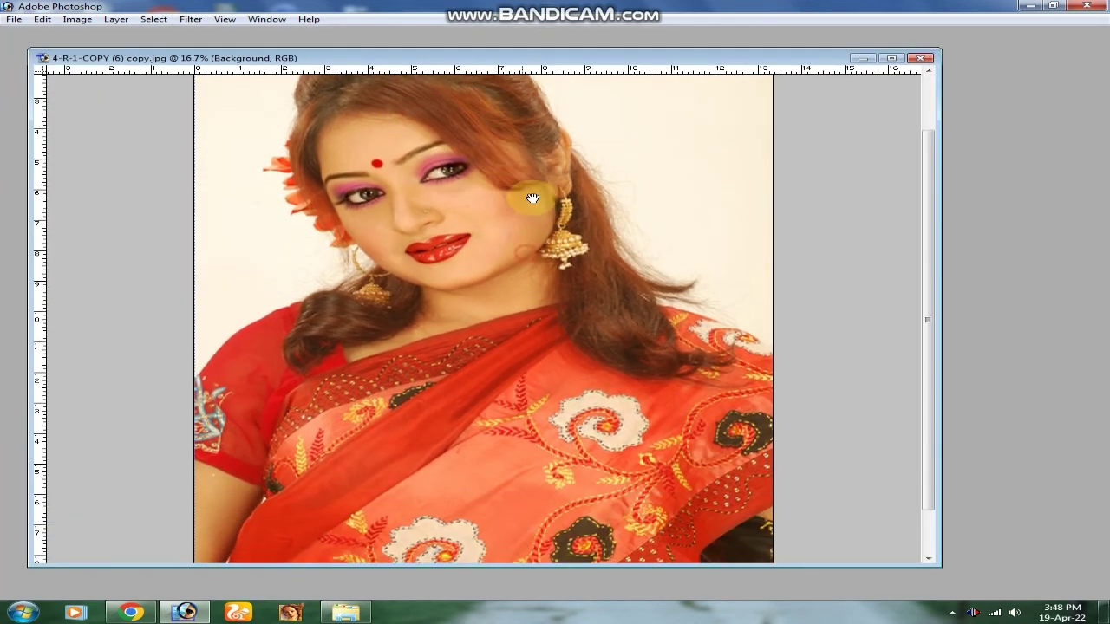
key("ctrl+minus")
key("ctrl+minus")
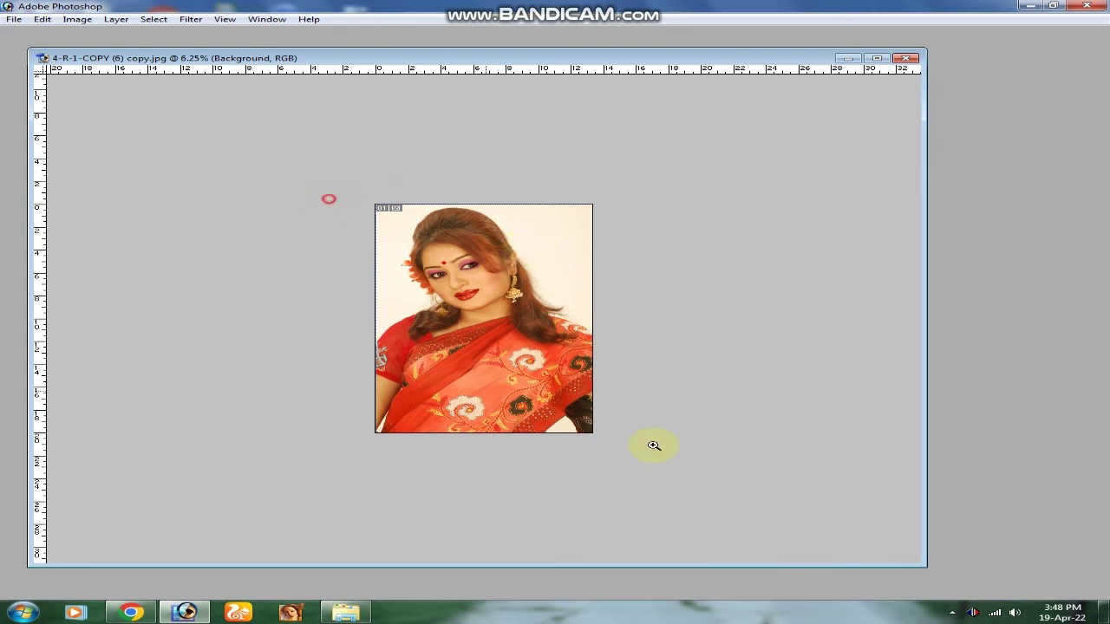
Maximize the image window and examine the retouched portrait up close and as a whole
key("ctrl+0")
double_click(588, 61)
left_click_drag(327, 157, 871, 284)
right_click(511, 256)
left_click(546, 291)
left_click_drag(552, 323, 749, 353)
left_click_drag(659, 321, 654, 303)
key("ctrl+minus")
key("ctrl+minus")
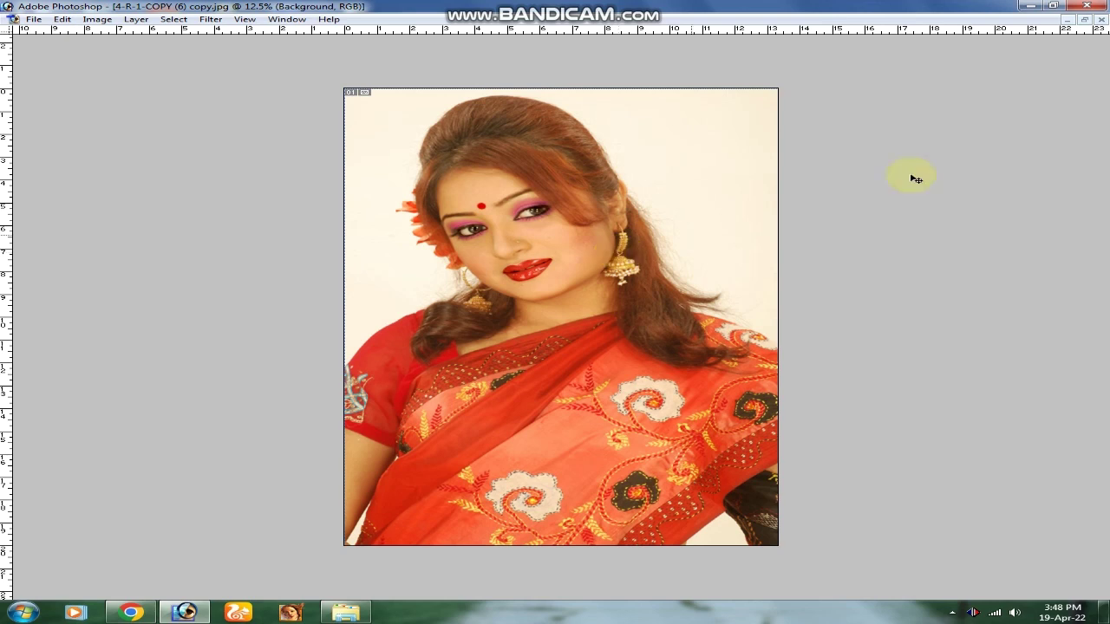
left_click(952, 612)
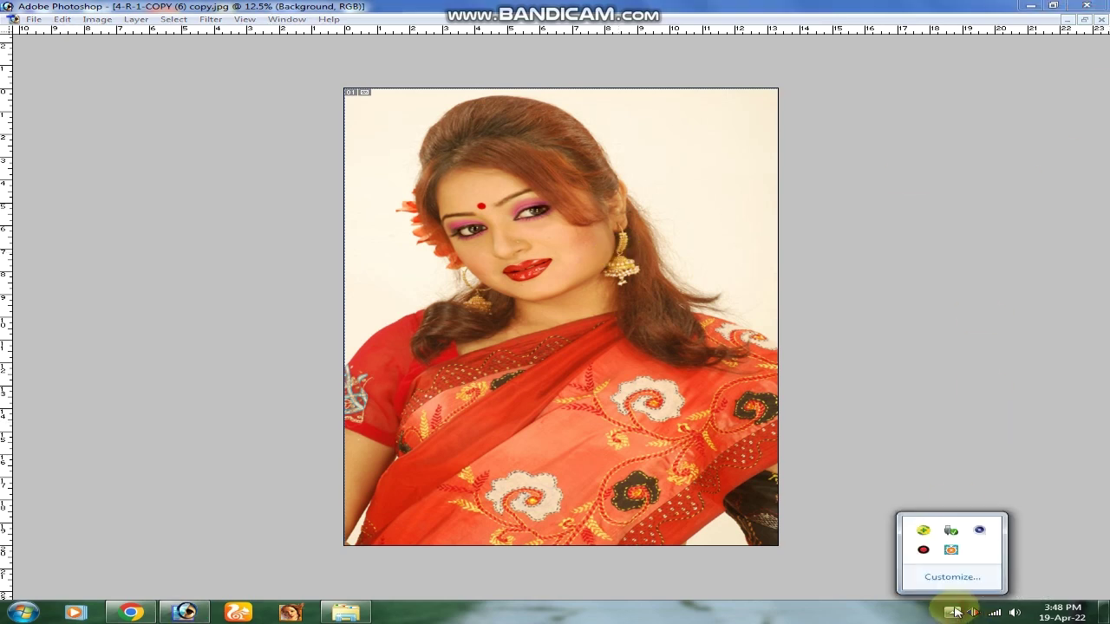
left_click(694, 431)
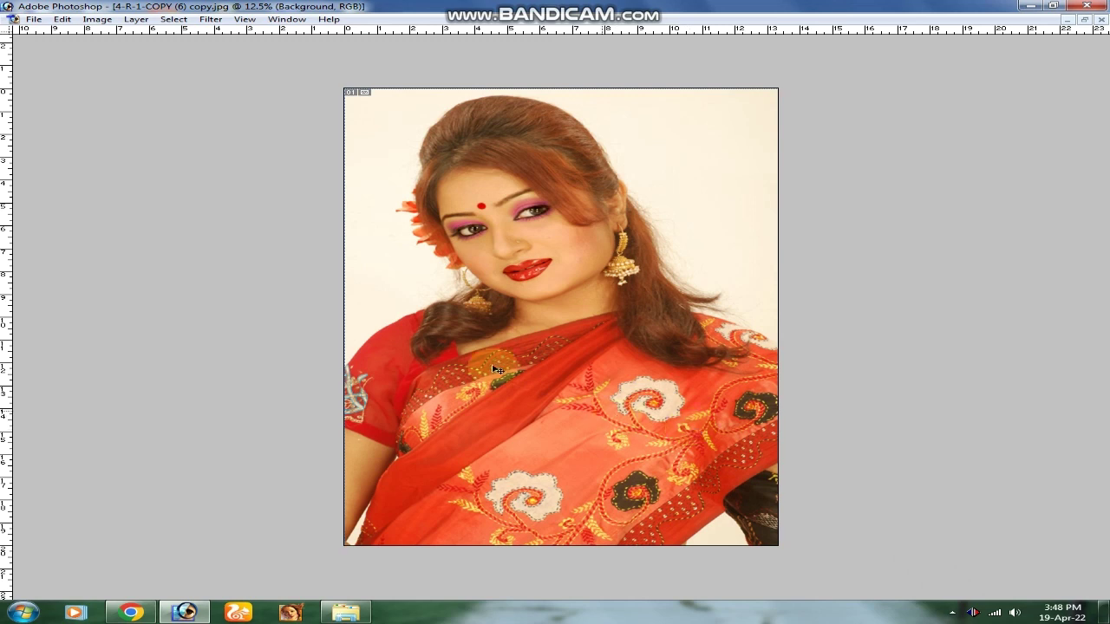
Start opening another picture with Open As and browse through Desktop and Computer to the image files on All Pictures (E:)
left_click(33, 19)
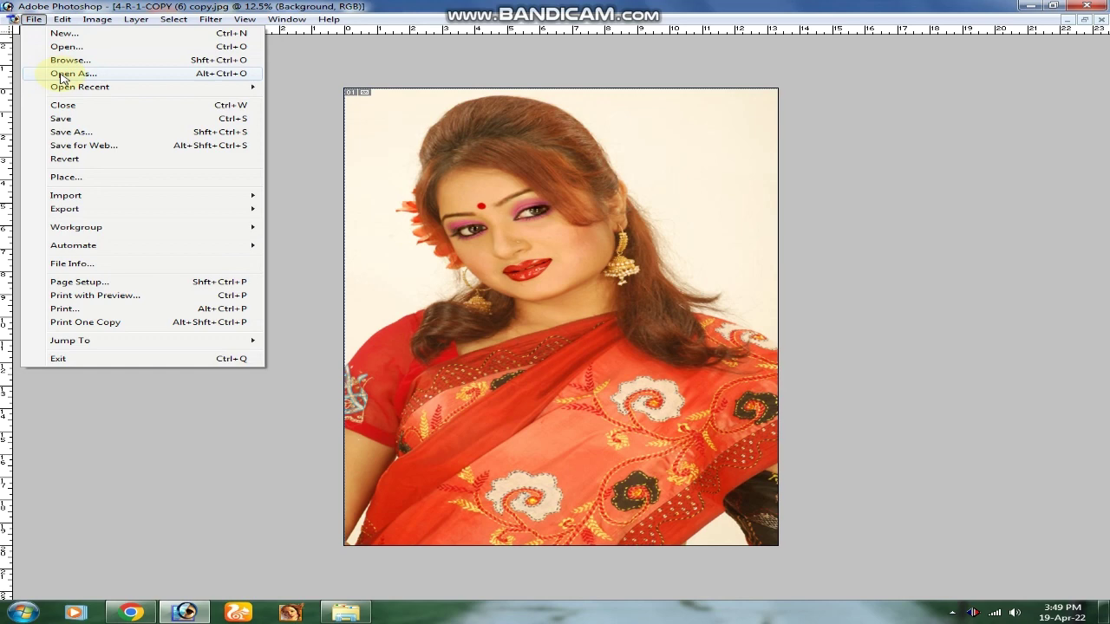
left_click(70, 75)
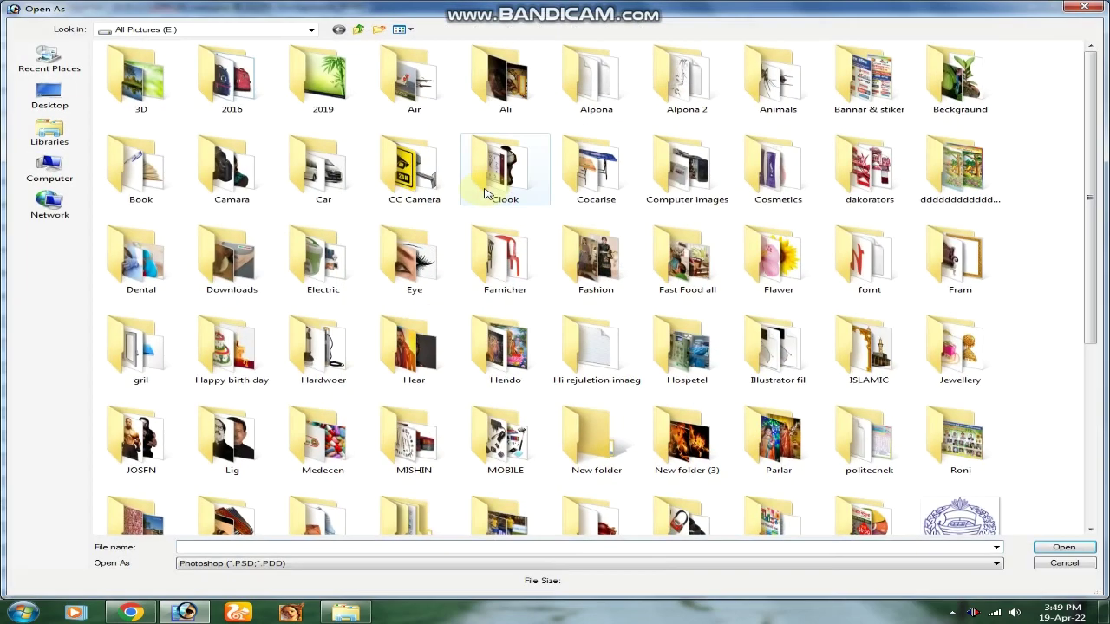
left_click(49, 94)
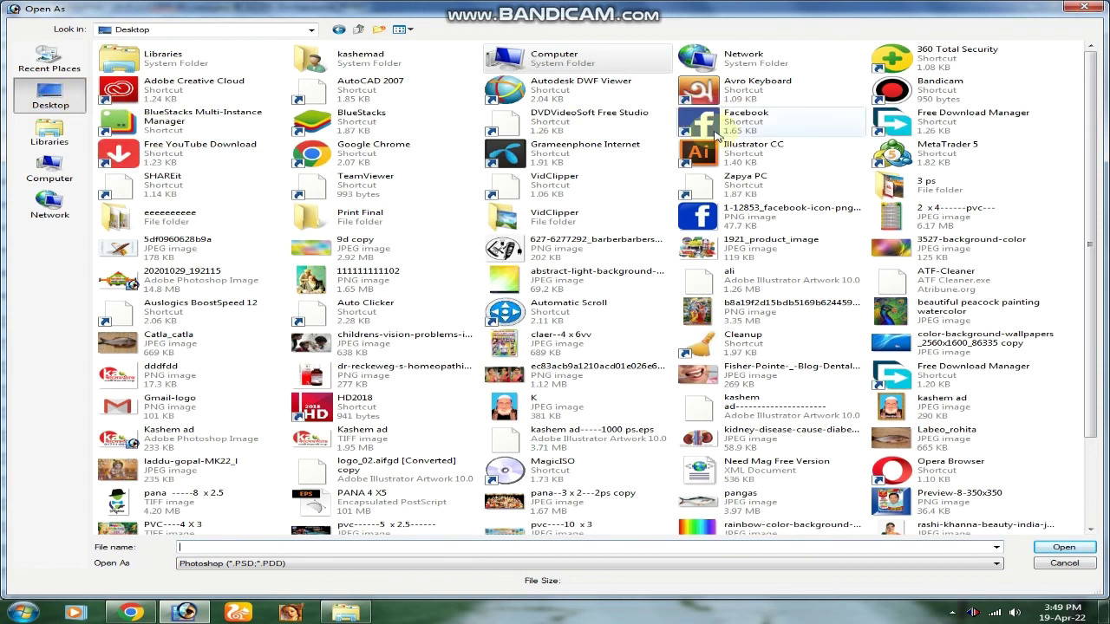
double_click(523, 64)
double_click(572, 81)
scroll(659, 303, "down", 3)
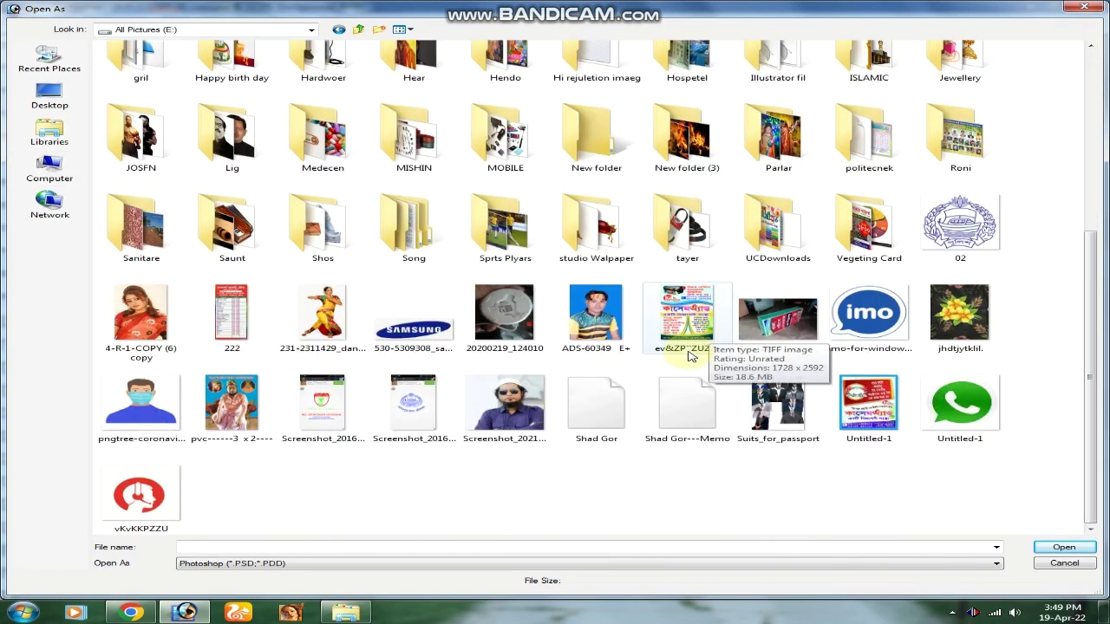